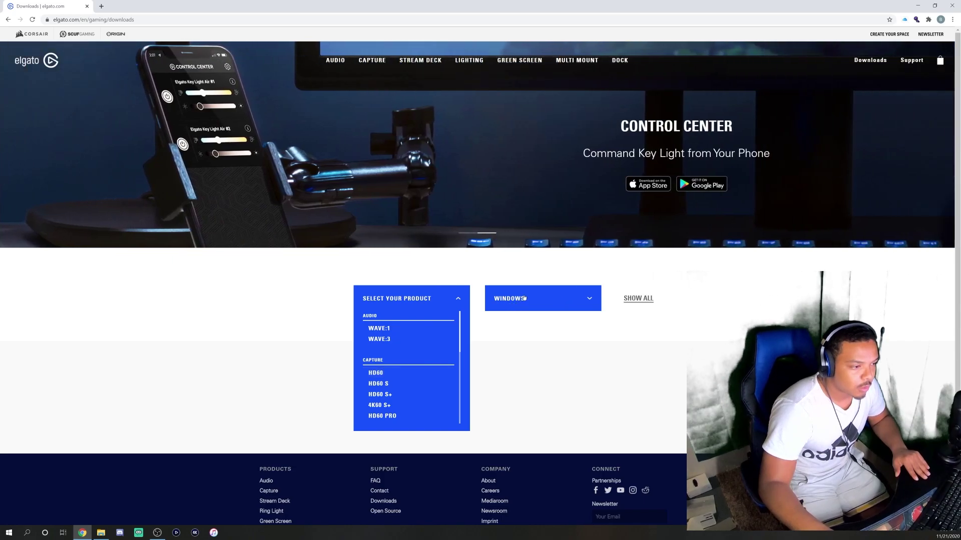
- Show the Elgato software downloads for the HD60 S on Windows
{"action": "left_click", "coordinate": [558, 306]}
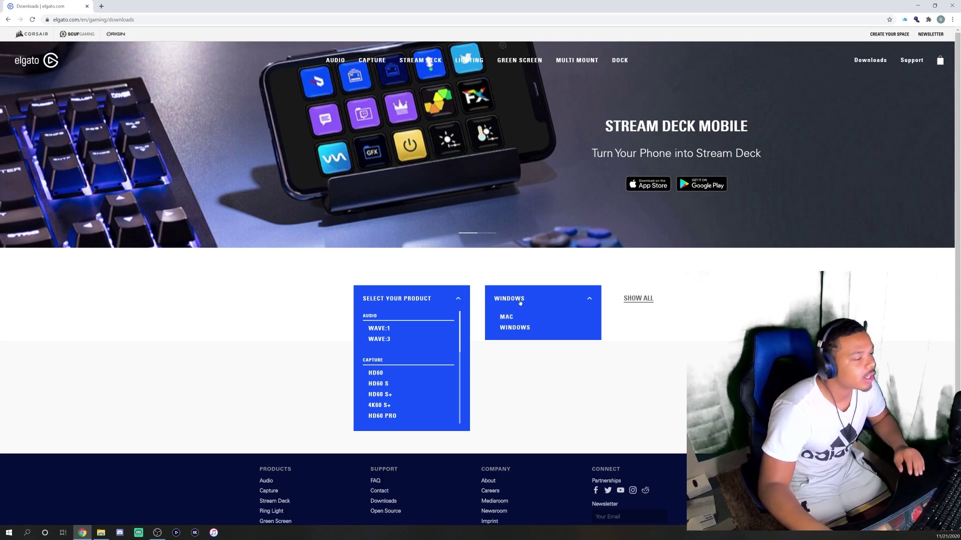
{"action": "left_click", "coordinate": [516, 306]}
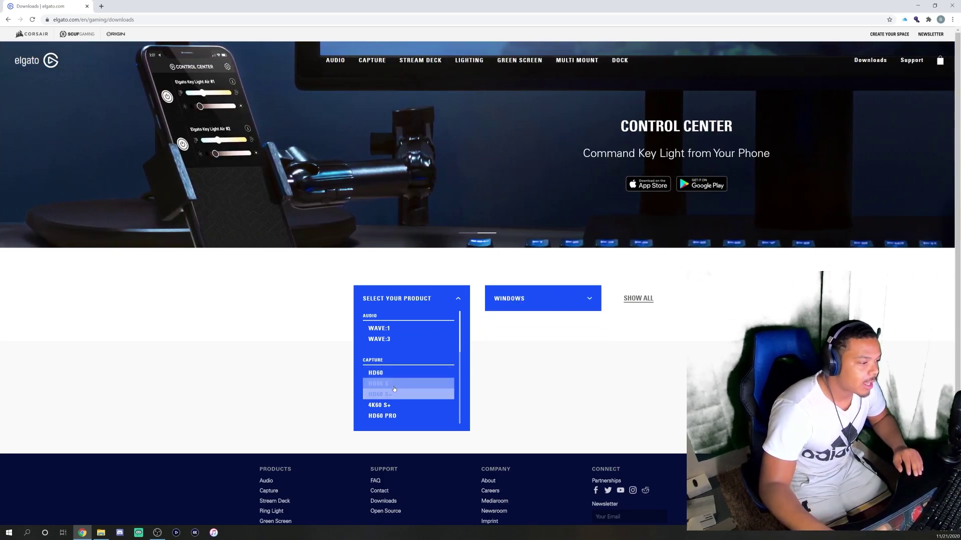
{"action": "left_click", "coordinate": [390, 384]}
{"action": "scroll", "coordinate": [375, 248], "scroll_direction": "down", "scroll_amount": 3}
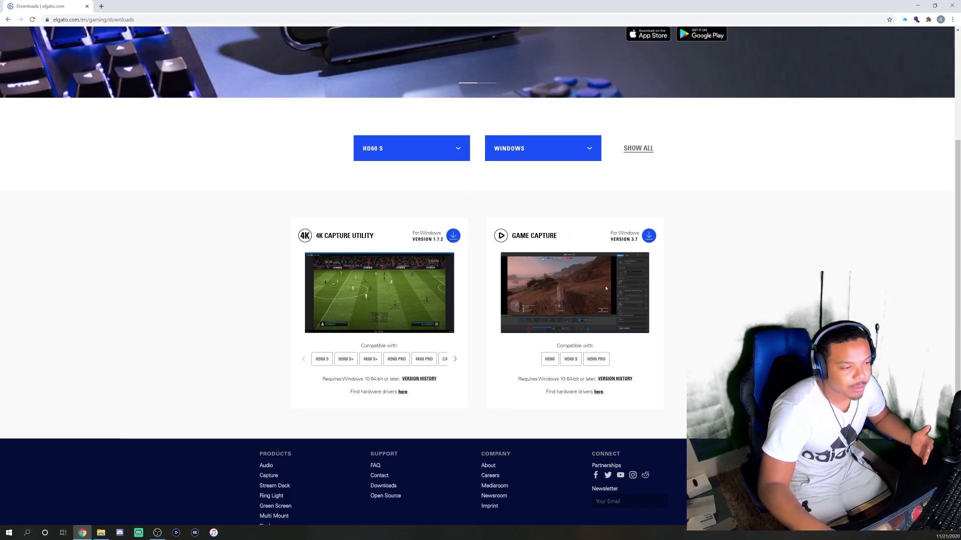
- Minimise the browser and launch the Elgato Game Capture software from the desktop
{"action": "left_click", "coordinate": [918, 5]}
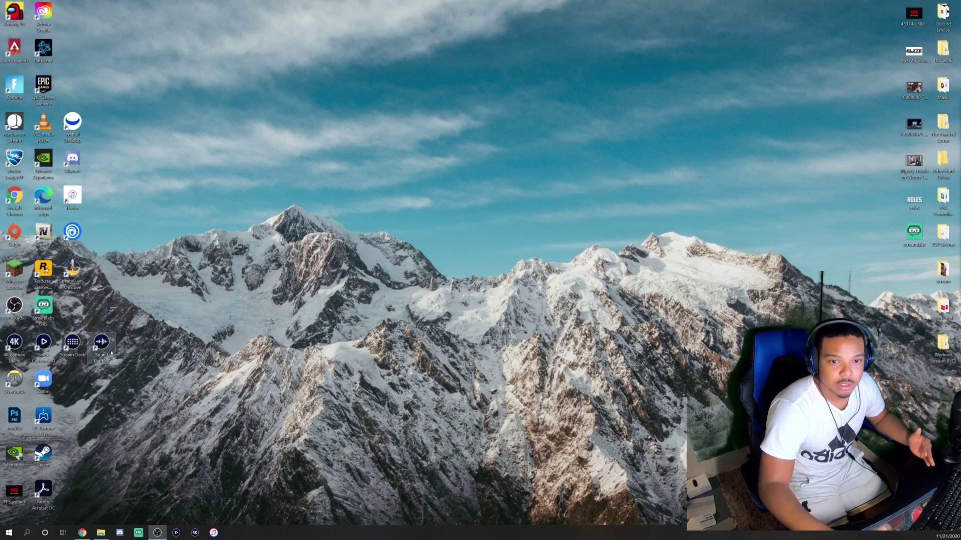
{"action": "left_click", "coordinate": [82, 533]}
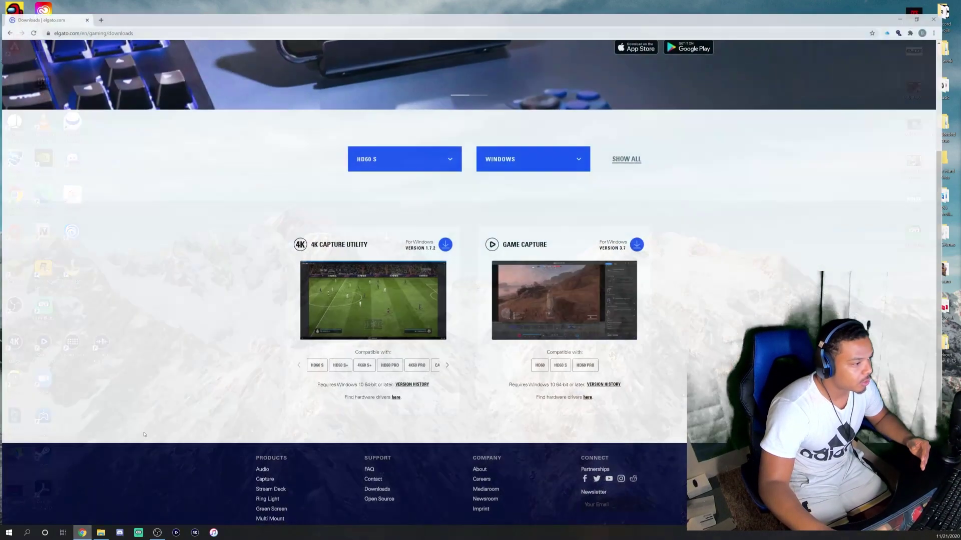
{"action": "left_click", "coordinate": [917, 5]}
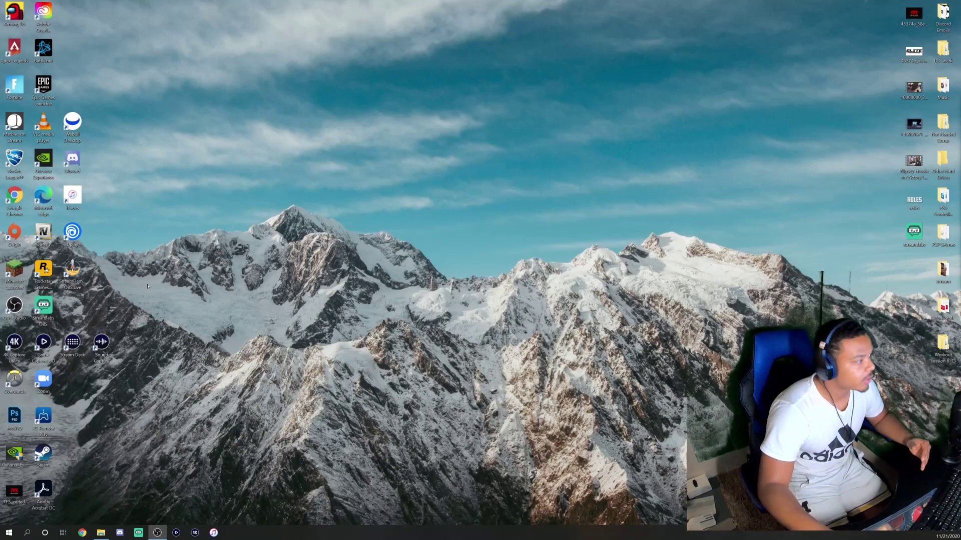
{"action": "left_click", "coordinate": [44, 343]}
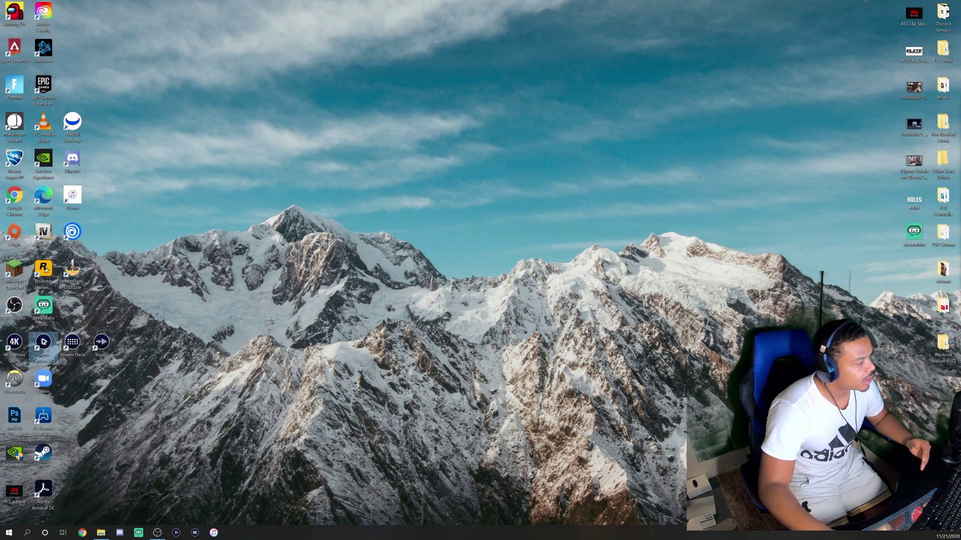
{"action": "double_click", "coordinate": [44, 343]}
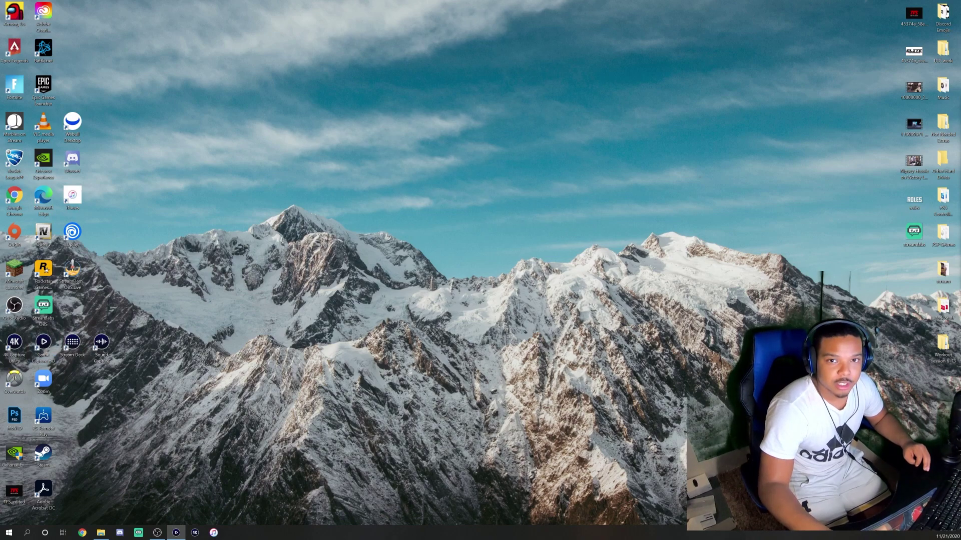
- Select Game Capture HD60 S as the capture device and enlarge the application window
{"action": "left_click_drag", "start_coordinate": [767, 126], "coordinate": [405, 67]}
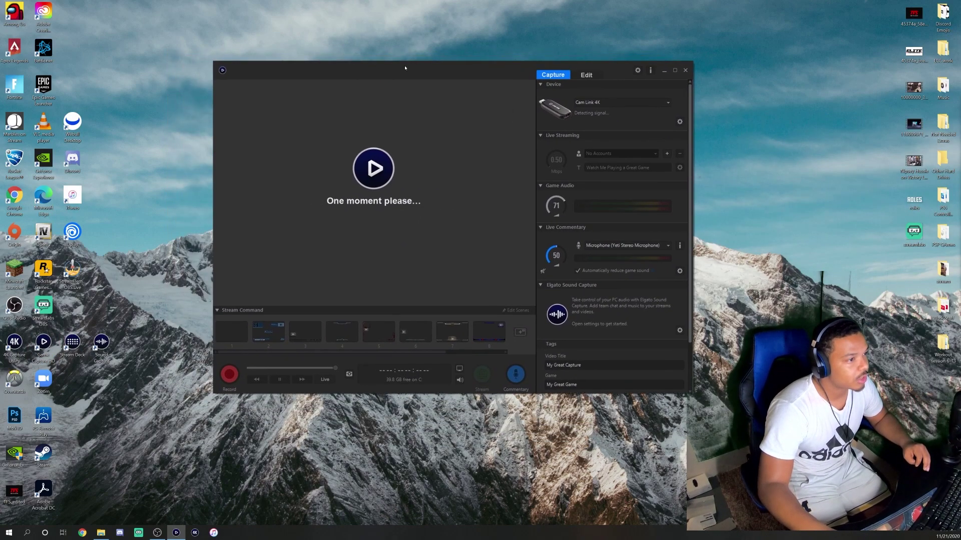
{"action": "left_click", "coordinate": [616, 109]}
{"action": "left_click", "coordinate": [611, 120]}
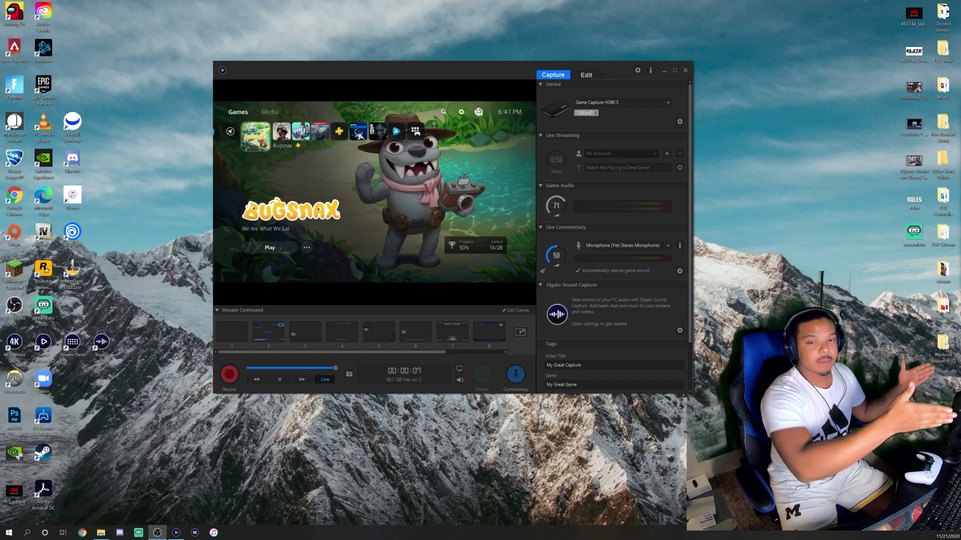
{"action": "left_click_drag", "start_coordinate": [496, 68], "coordinate": [299, 16]}
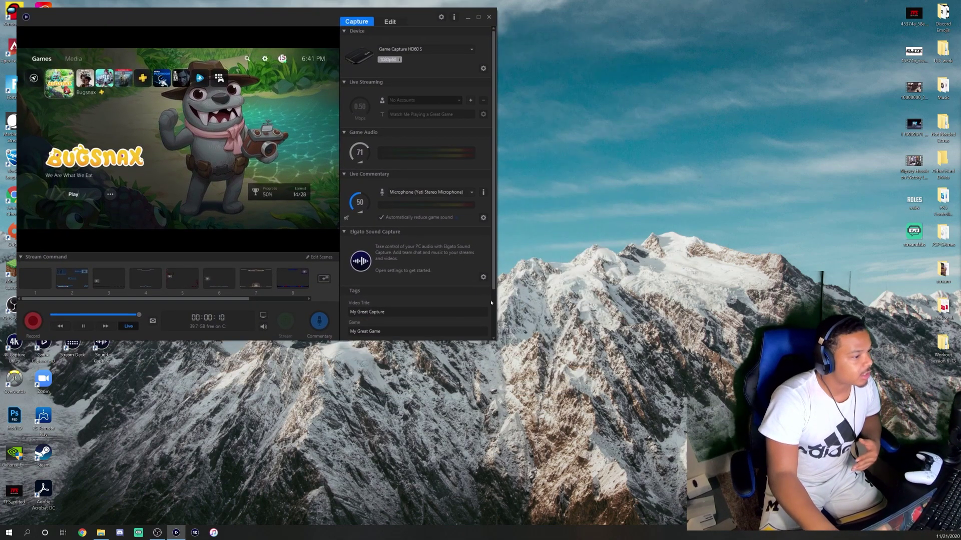
{"action": "left_click_drag", "start_coordinate": [494, 339], "coordinate": [907, 470]}
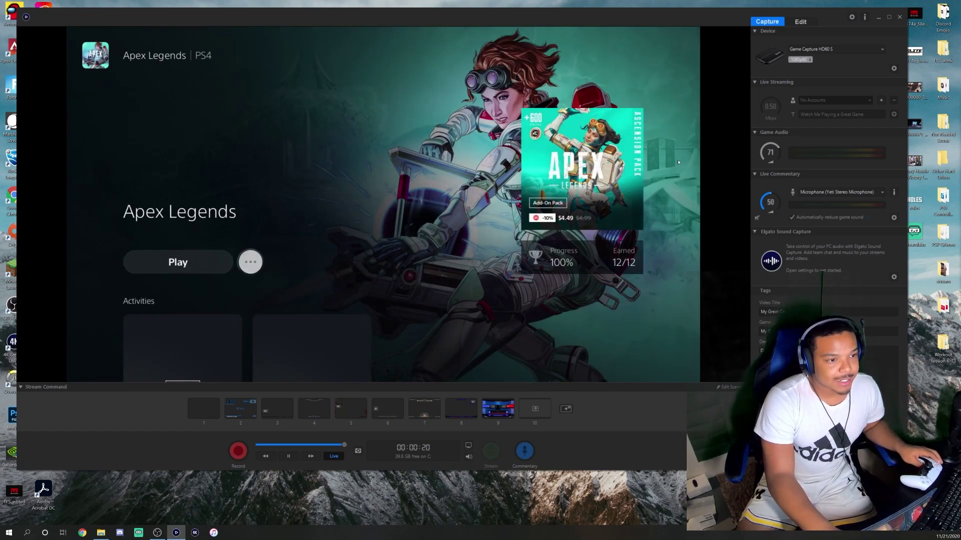
- In the HD60 S device settings, set the input device to PlayStation 4 and the audio input to HDMI Audio
{"action": "left_click", "coordinate": [893, 69]}
{"action": "left_click", "coordinate": [473, 196]}
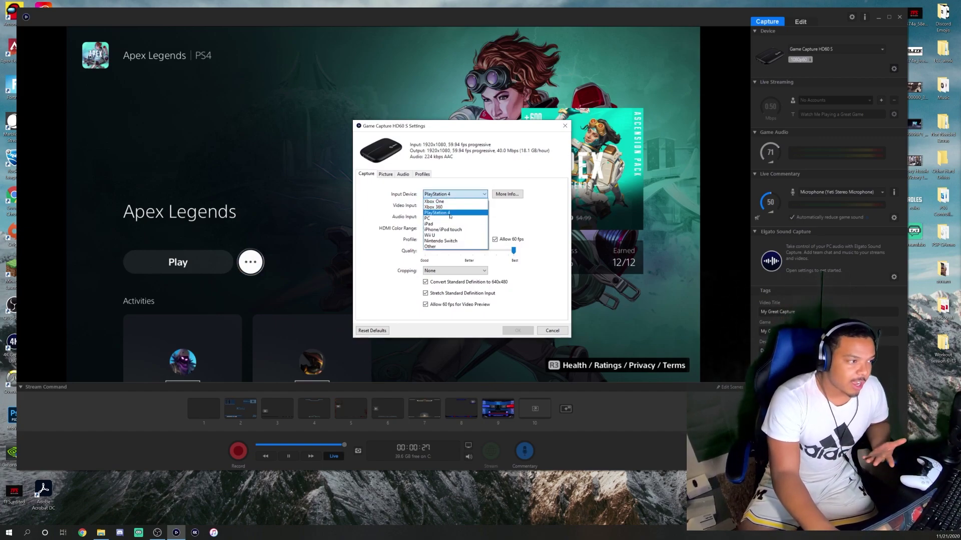
{"action": "left_click", "coordinate": [450, 213]}
{"action": "left_click", "coordinate": [447, 218]}
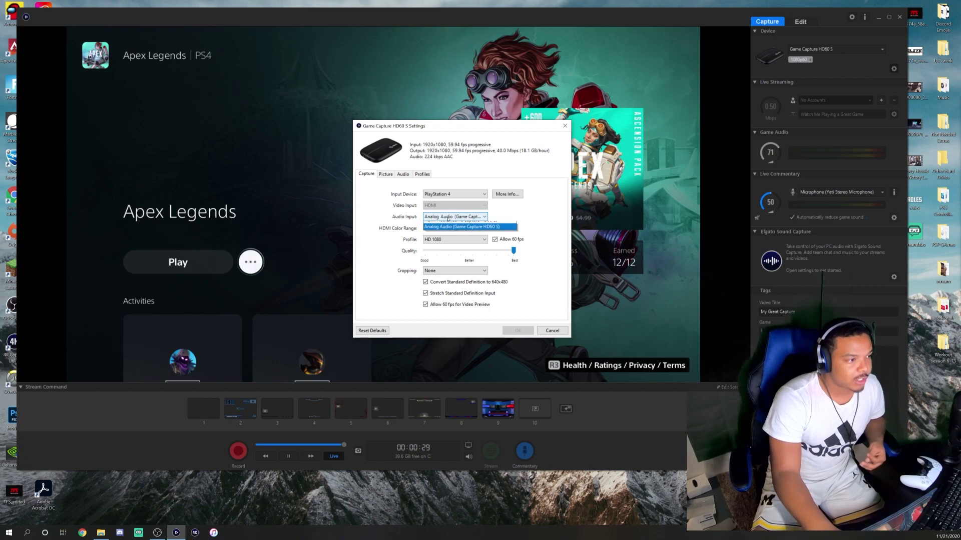
{"action": "left_click", "coordinate": [447, 225]}
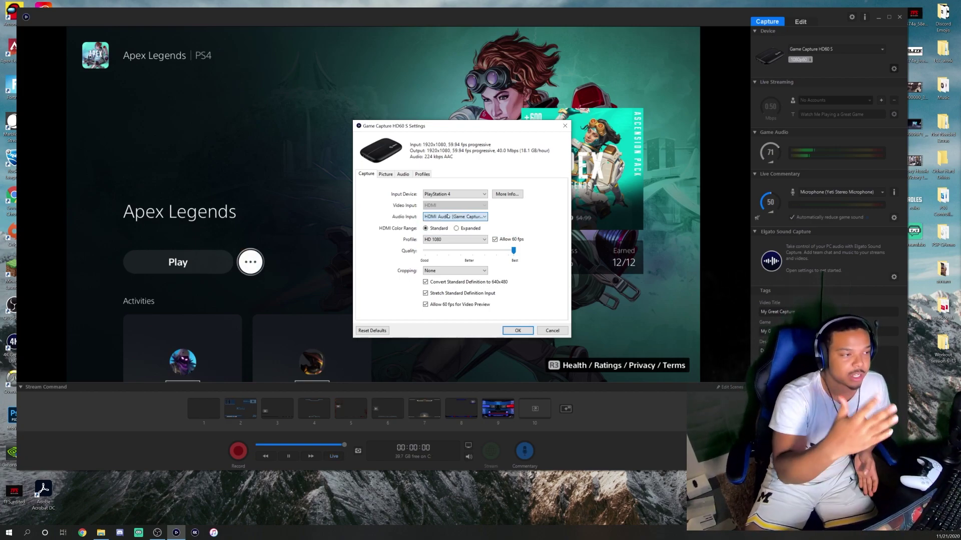
{"action": "left_click", "coordinate": [787, 197]}
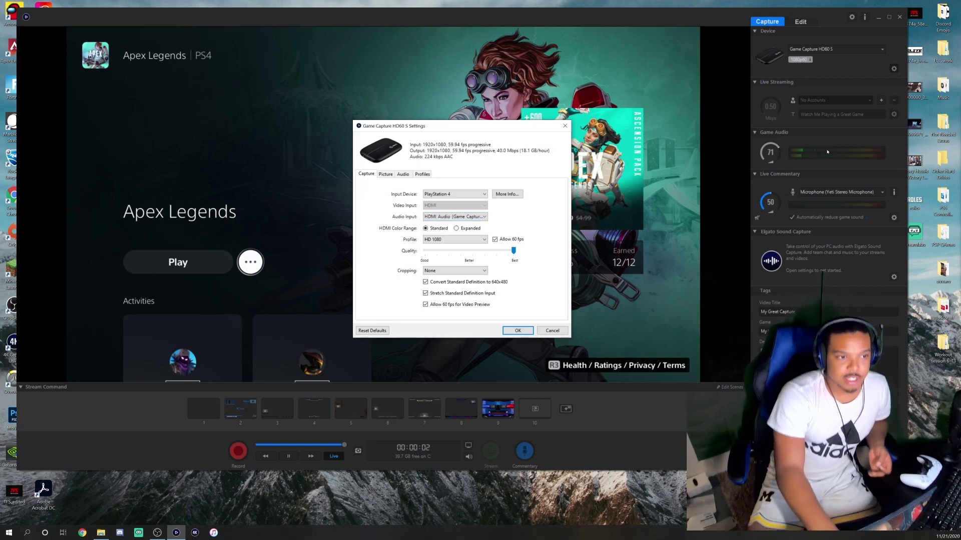
{"action": "left_click", "coordinate": [781, 148]}
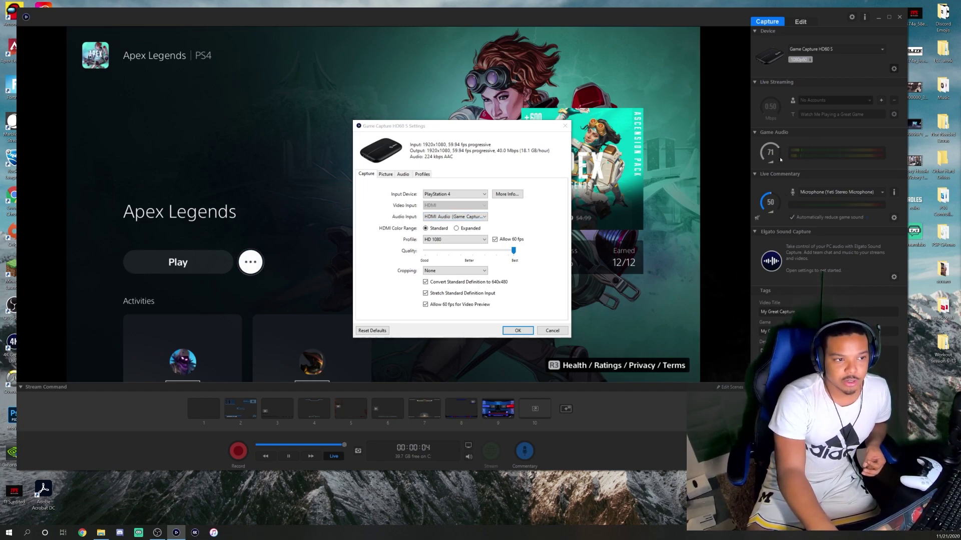
- Choose the HD 1080 profile, review the picture, audio and profiles settings, and apply the device settings
{"action": "left_click", "coordinate": [448, 240]}
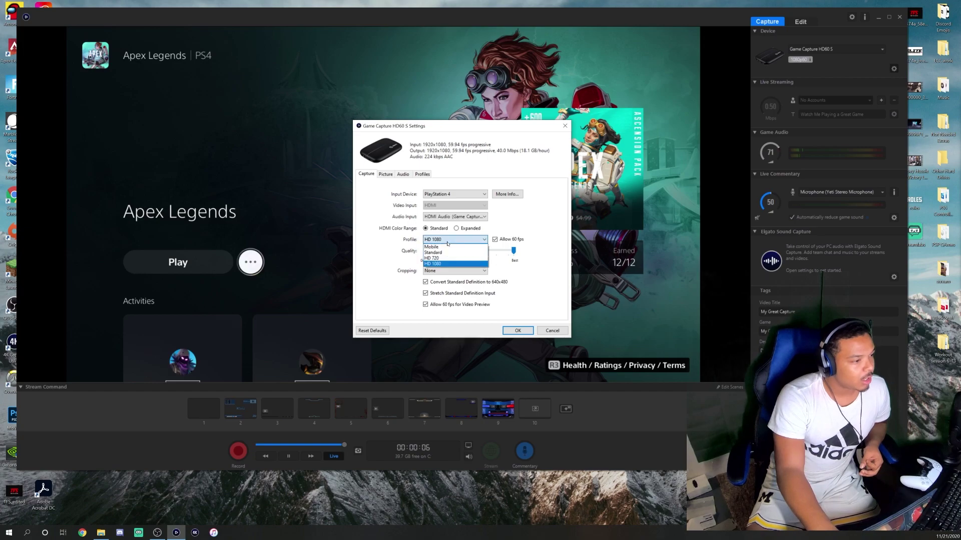
{"action": "left_click", "coordinate": [432, 264]}
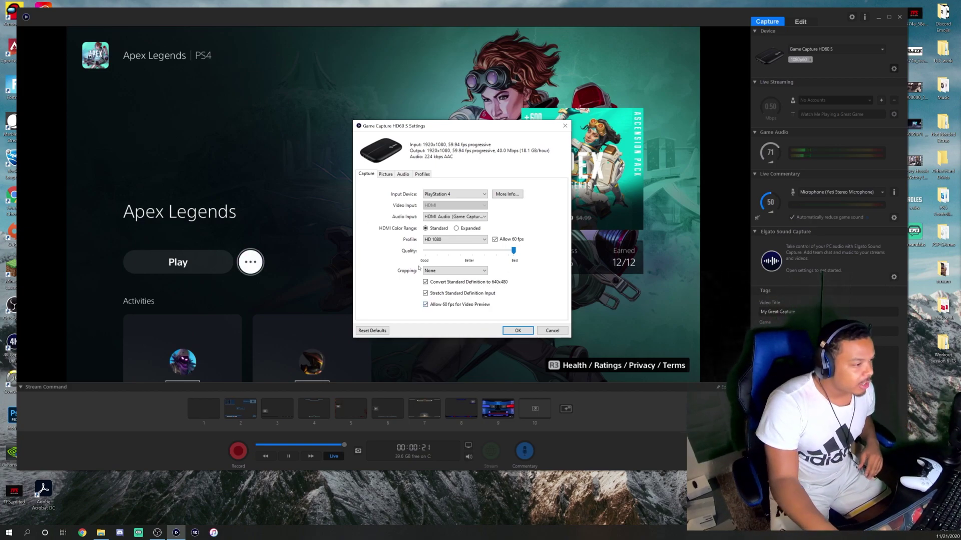
{"action": "left_click", "coordinate": [386, 174]}
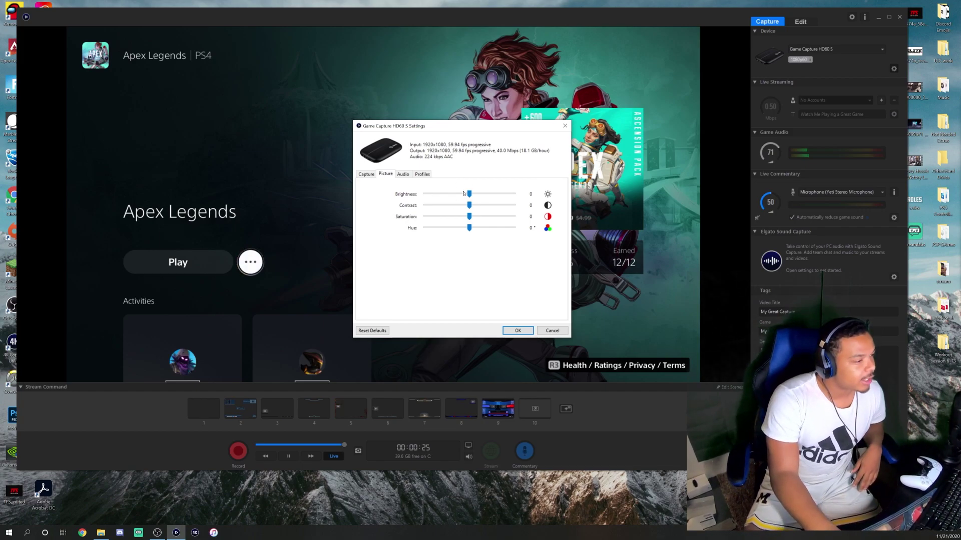
{"action": "left_click", "coordinate": [402, 174]}
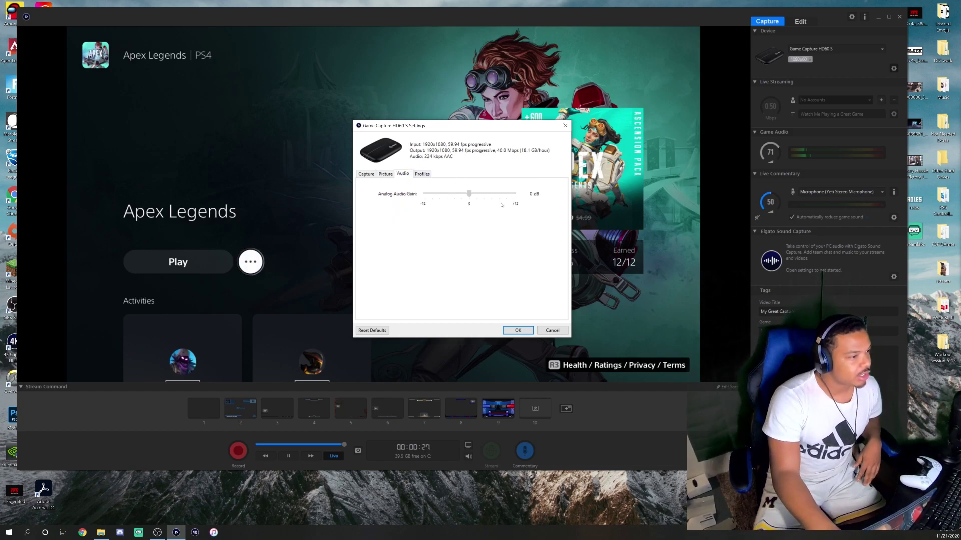
{"action": "left_click", "coordinate": [423, 175]}
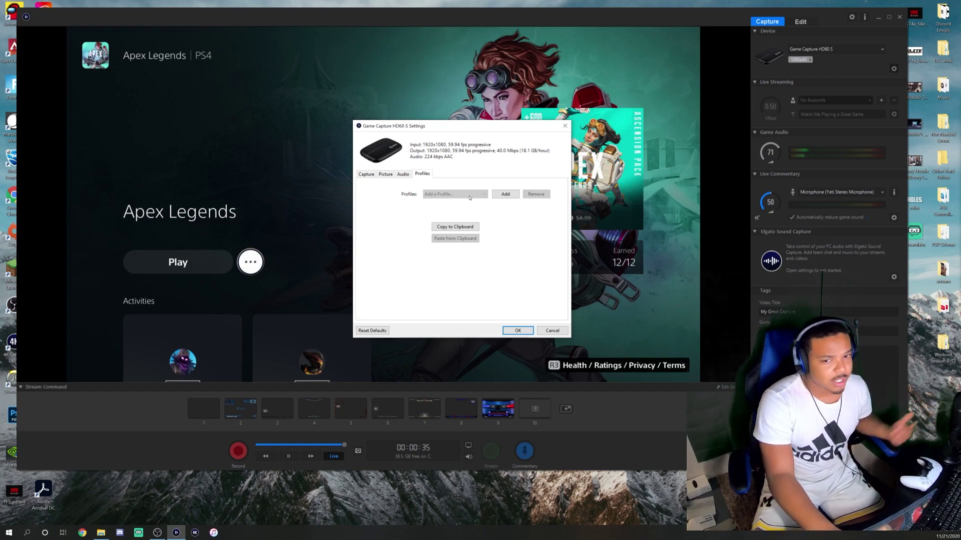
{"action": "left_click", "coordinate": [518, 330]}
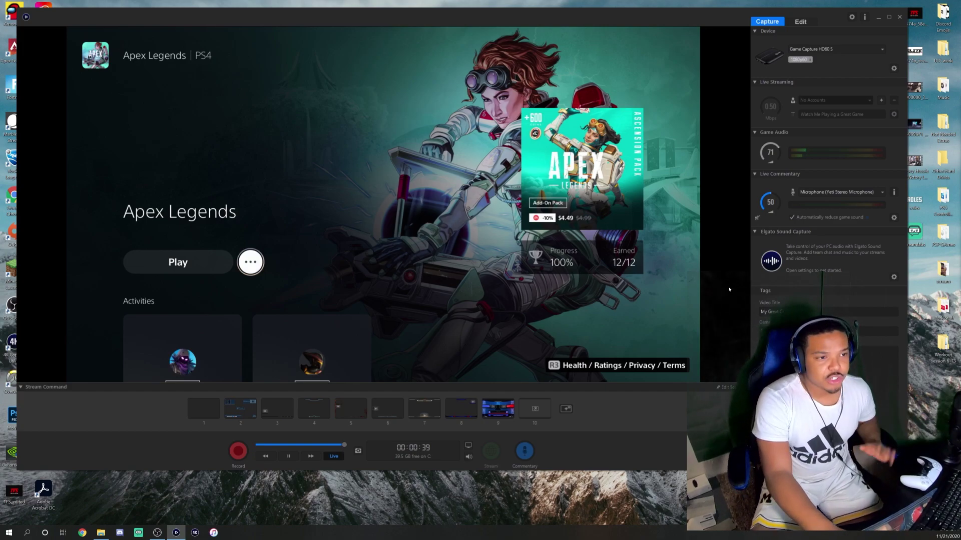
- Close Game Capture, switch to Streamlabs OBS and choose Video Capture Device as a new source for the PC Elgato Test scene
{"action": "left_click", "coordinate": [900, 18]}
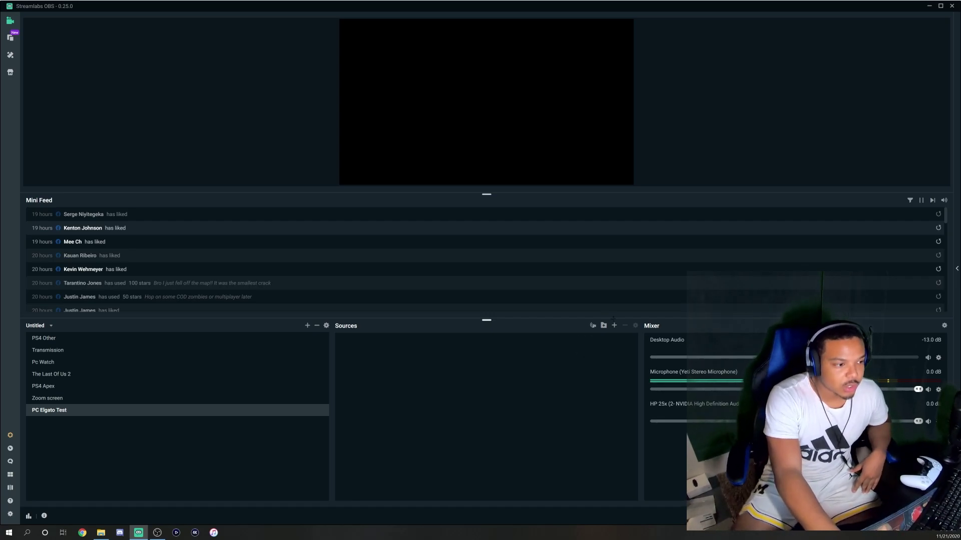
{"action": "left_click", "coordinate": [614, 325]}
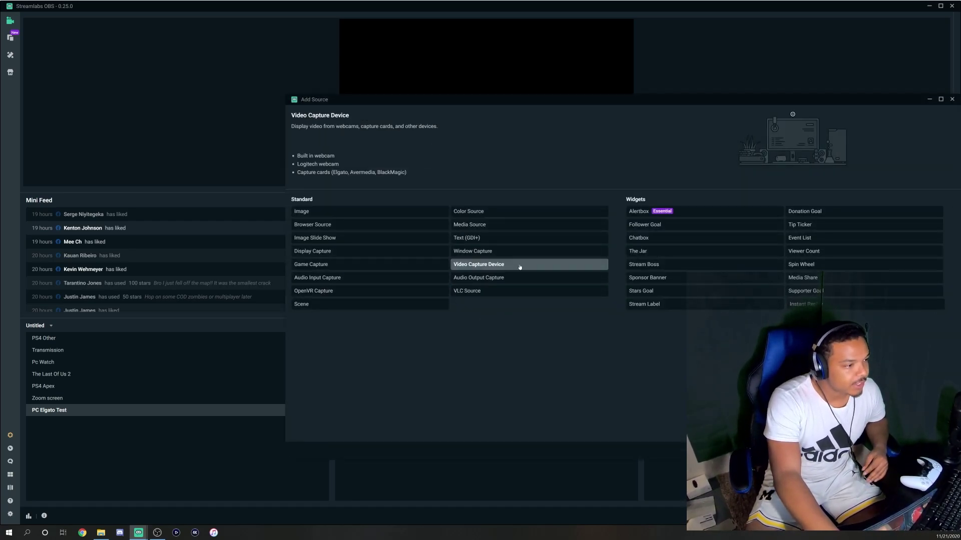
{"action": "left_click", "coordinate": [478, 264]}
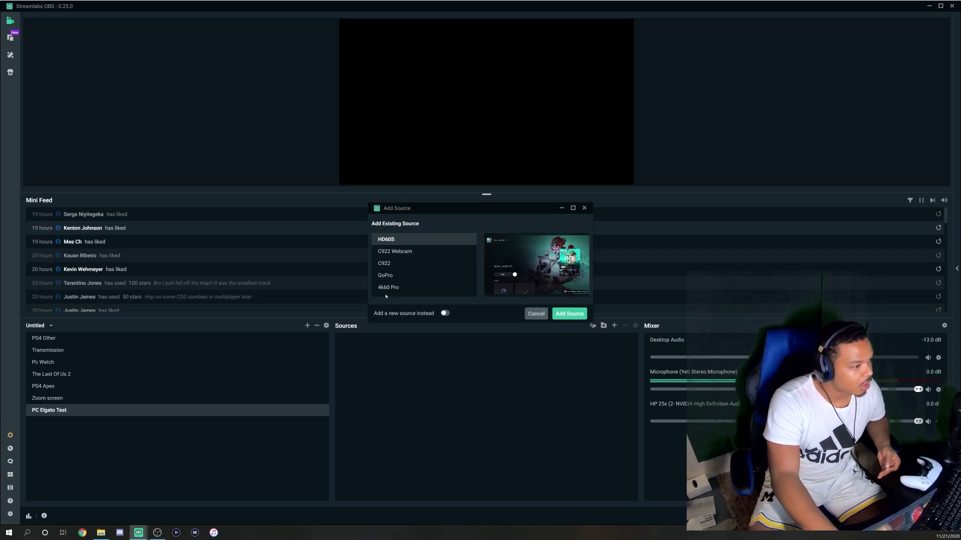
{"action": "left_click", "coordinate": [445, 313]}
{"action": "left_click_drag", "start_coordinate": [428, 252], "coordinate": [352, 253]}
{"action": "type", "text": "HD60s"}
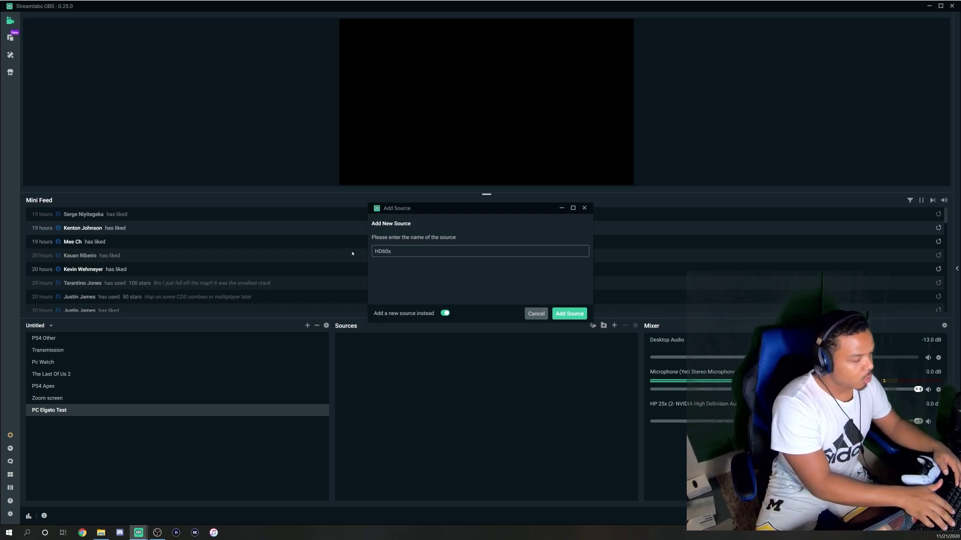
{"action": "type", "text": "+"}
{"action": "key", "text": "BackSpace"}
{"action": "key", "text": "BackSpace"}
{"action": "key", "text": "BackSpace"}
{"action": "key", "text": "BackSpace"}
{"action": "key", "text": "BackSpace"}
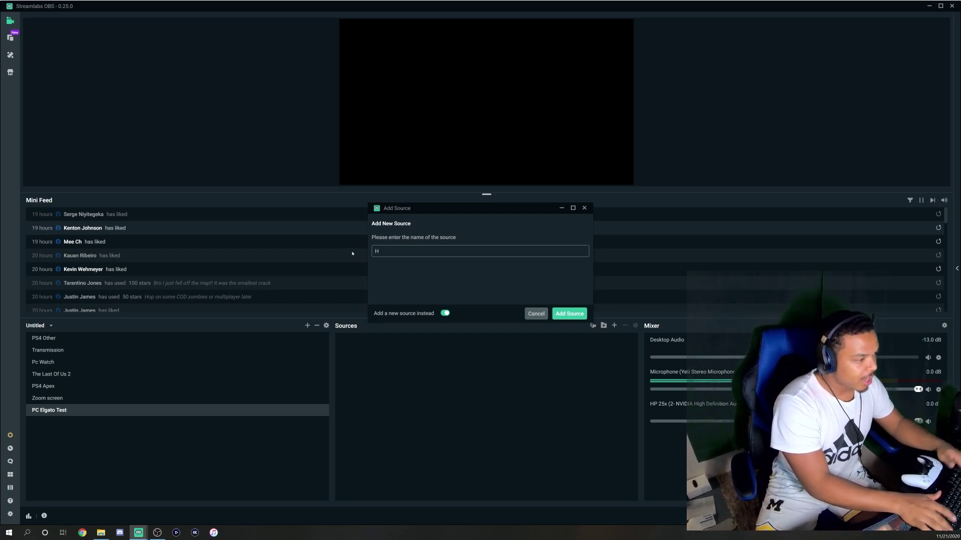
{"action": "left_click", "coordinate": [445, 314]}
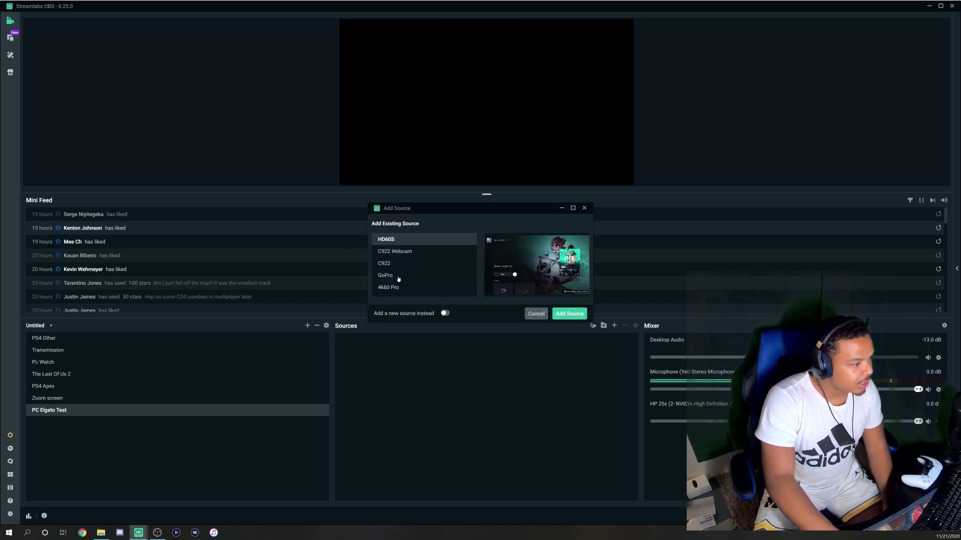
- Add the existing HD60S source to the scene and fit it to the screen
{"action": "left_click", "coordinate": [570, 314]}
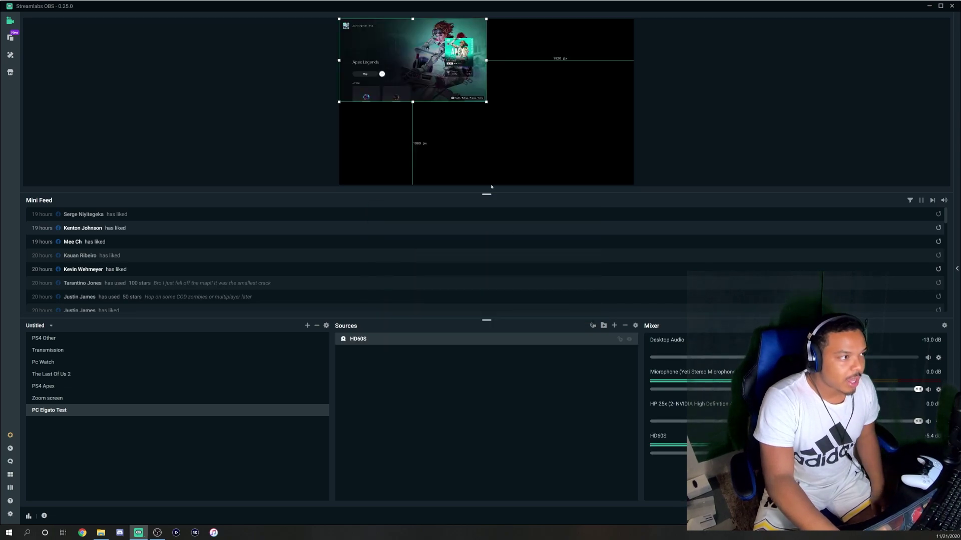
{"action": "left_click_drag", "start_coordinate": [487, 103], "coordinate": [631, 161]}
{"action": "left_click_drag", "start_coordinate": [560, 120], "coordinate": [499, 100]}
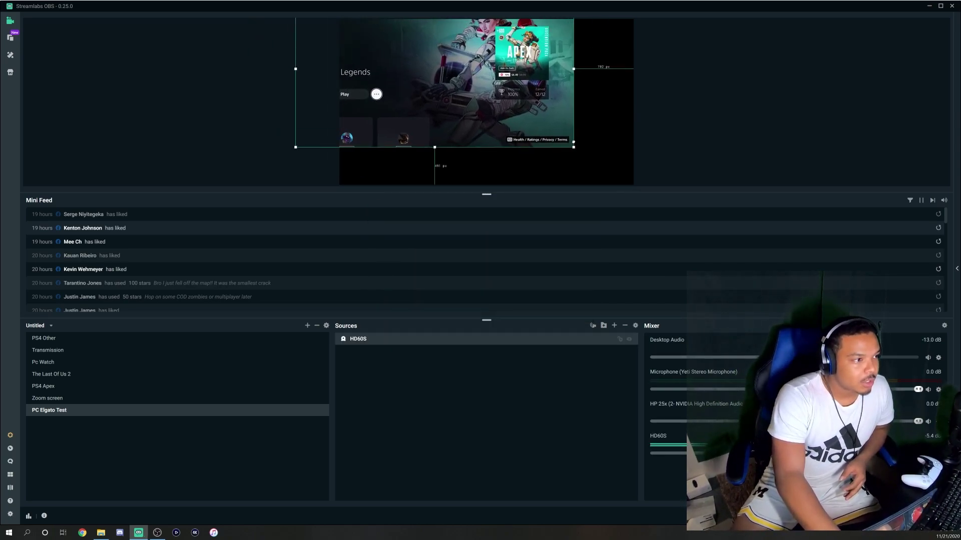
{"action": "right_click", "coordinate": [552, 192]}
{"action": "mouse_move", "coordinate": [630, 245]}
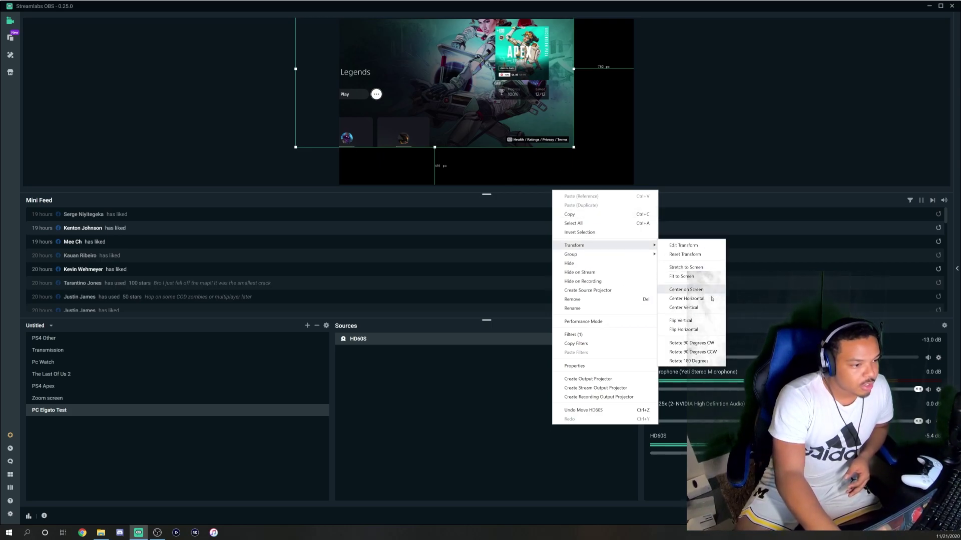
{"action": "left_click", "coordinate": [688, 276]}
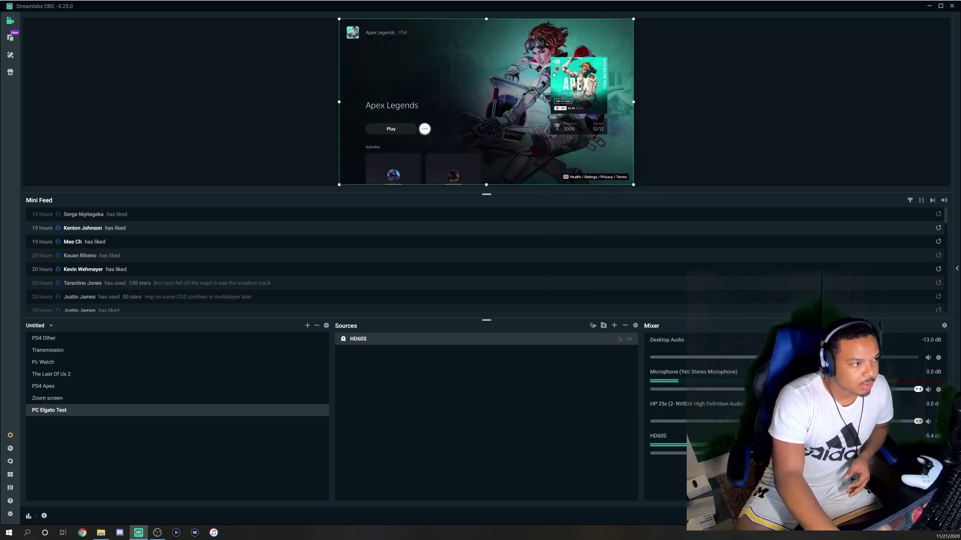
{"action": "left_click", "coordinate": [736, 98]}
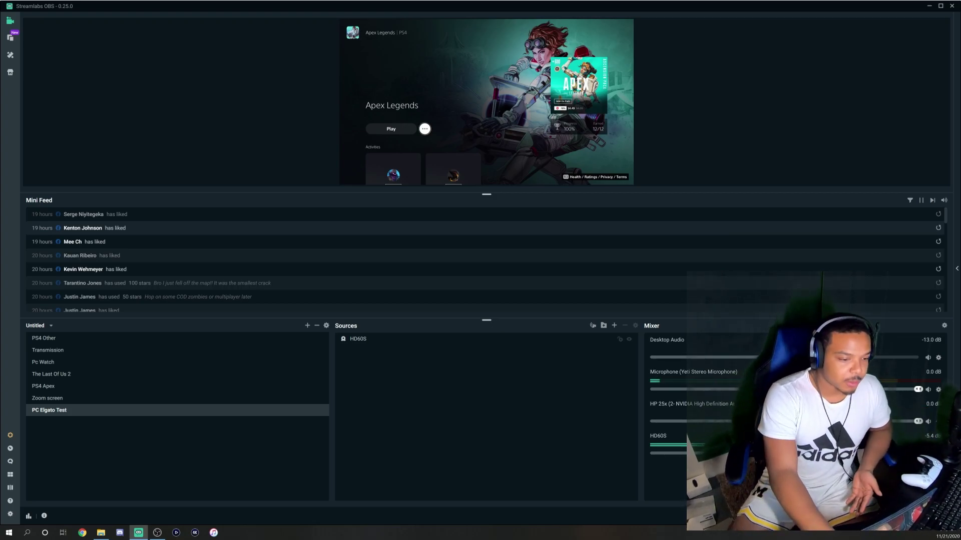
- Open the program settings and review the stream destinations and the streaming and recording output settings
{"action": "left_click", "coordinate": [10, 514]}
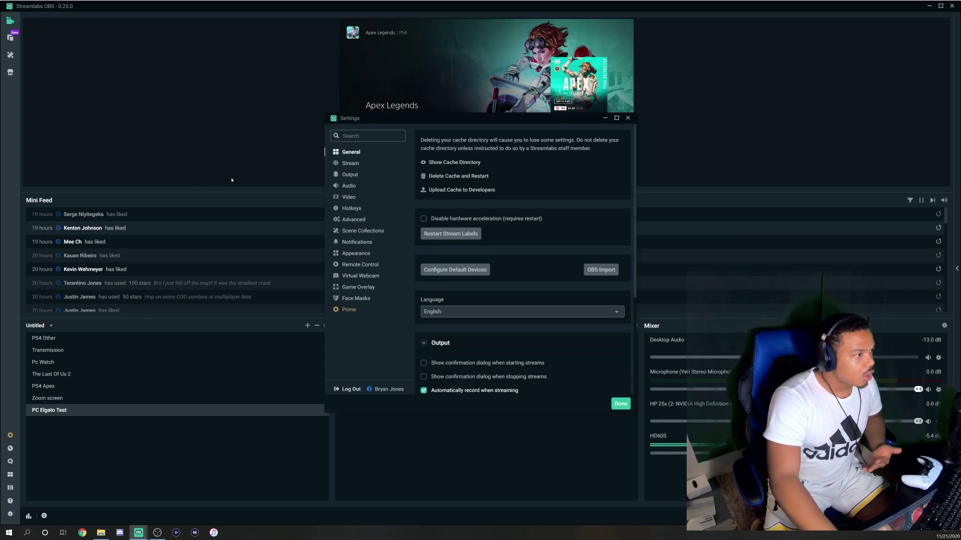
{"action": "left_click", "coordinate": [357, 163]}
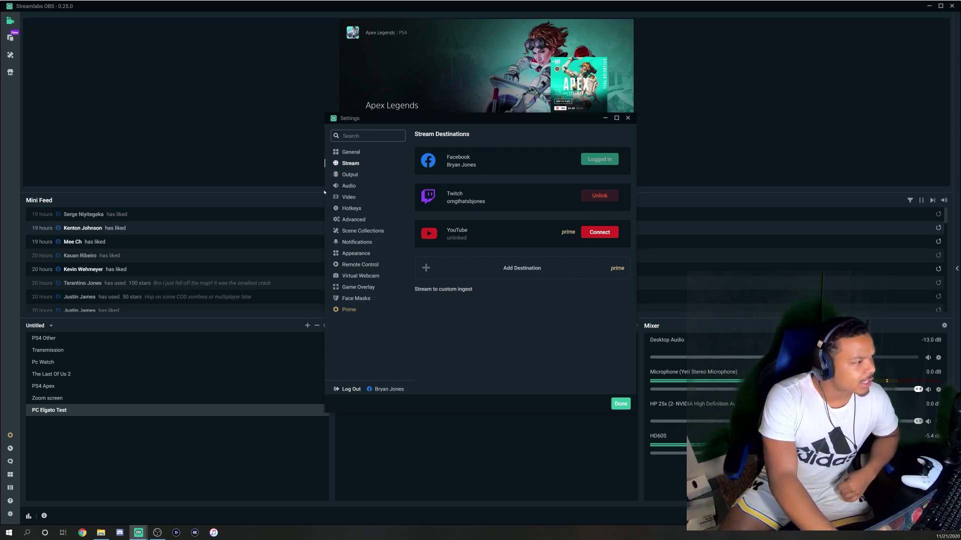
{"action": "left_click", "coordinate": [350, 174]}
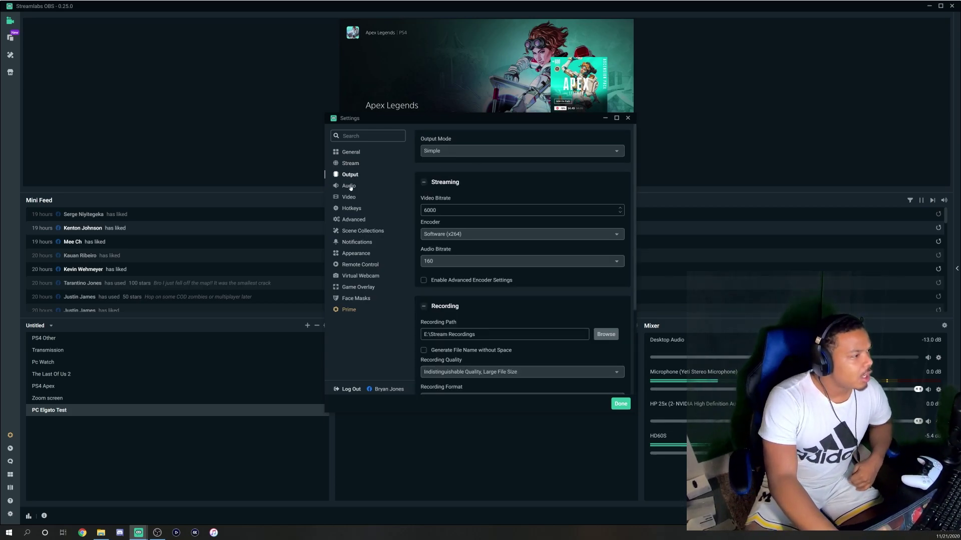
{"action": "left_click", "coordinate": [350, 186]}
{"action": "left_click", "coordinate": [351, 175]}
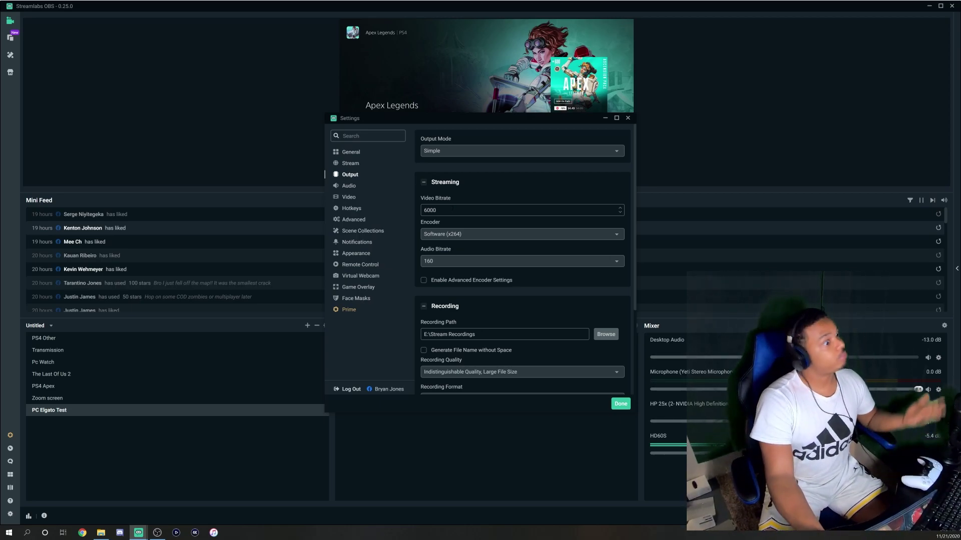
{"action": "scroll", "coordinate": [476, 188], "scroll_direction": "down", "scroll_amount": 3}
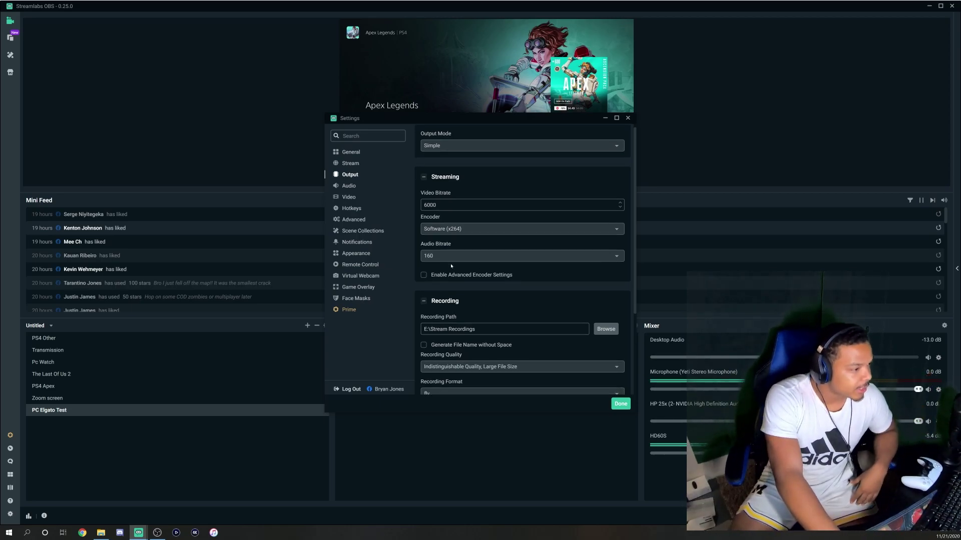
{"action": "scroll", "coordinate": [471, 225], "scroll_direction": "down", "scroll_amount": 1}
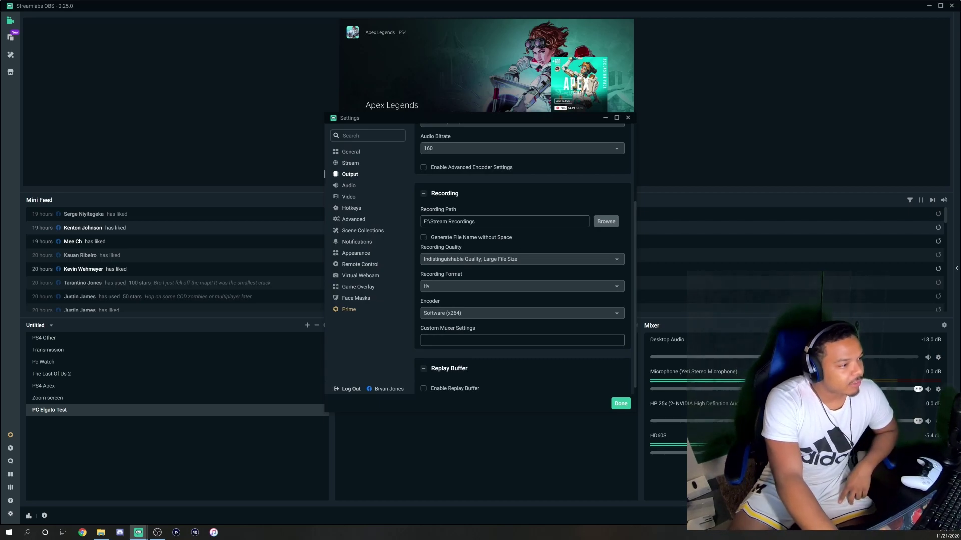
{"action": "scroll", "coordinate": [434, 276], "scroll_direction": "down", "scroll_amount": 1}
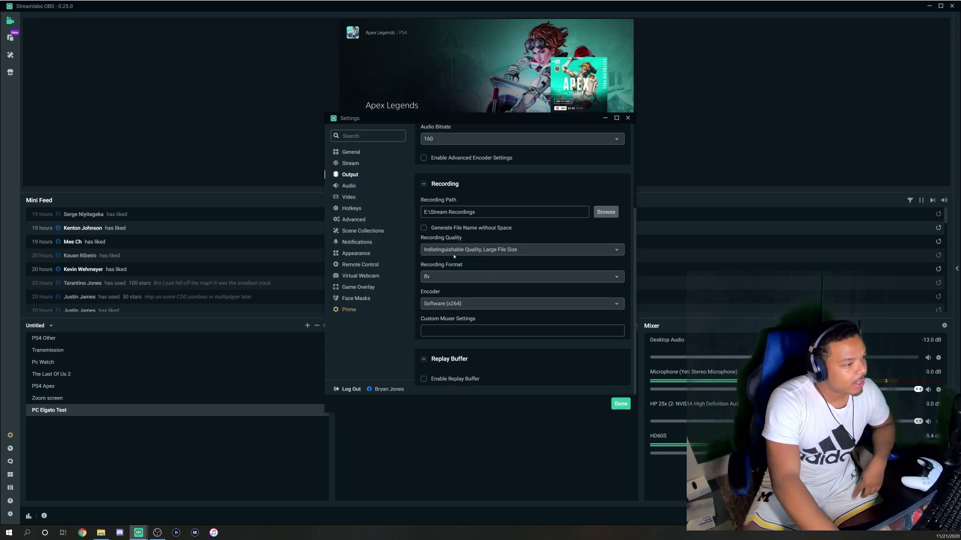
- Review the audio, video, hotkeys, advanced and scene collections settings, and close the settings
{"action": "left_click", "coordinate": [351, 188]}
{"action": "left_click", "coordinate": [349, 198]}
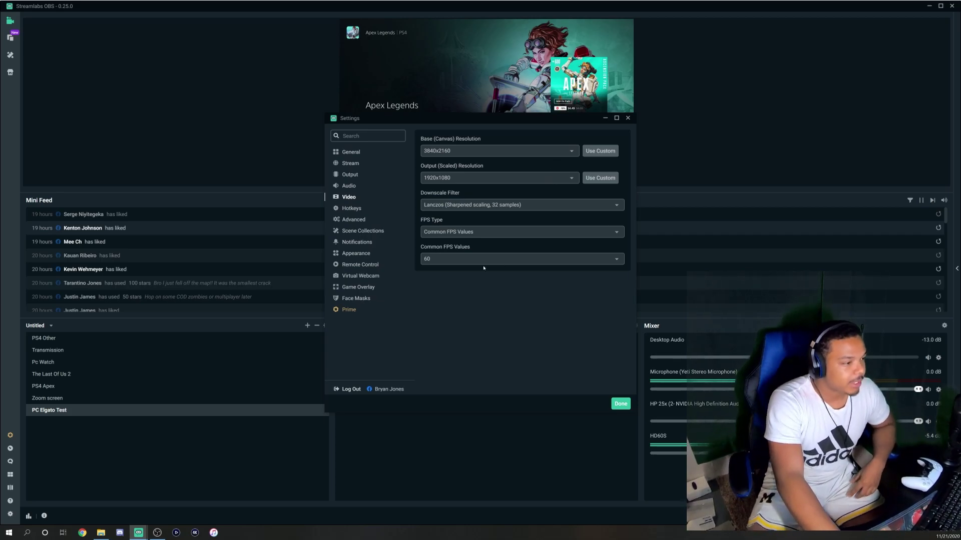
{"action": "left_click", "coordinate": [356, 209]}
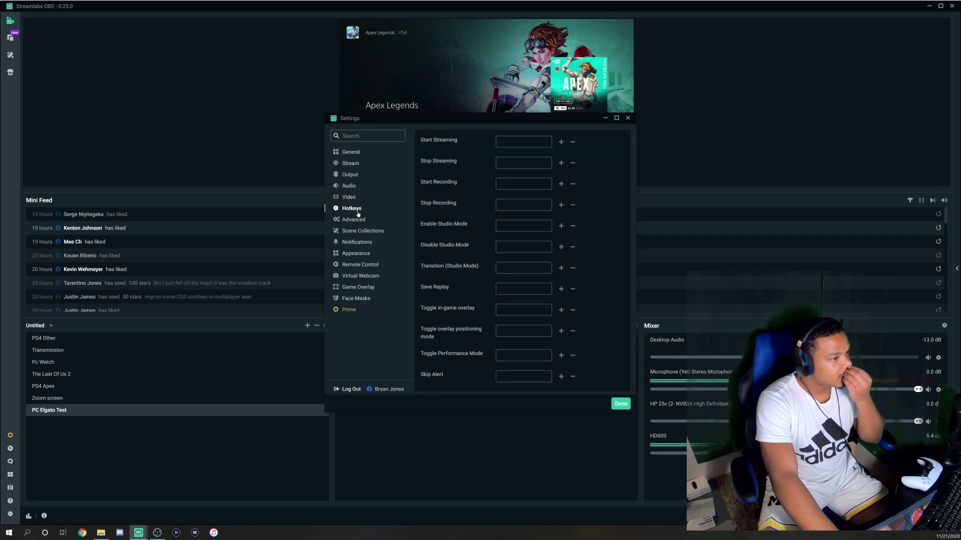
{"action": "left_click", "coordinate": [356, 220]}
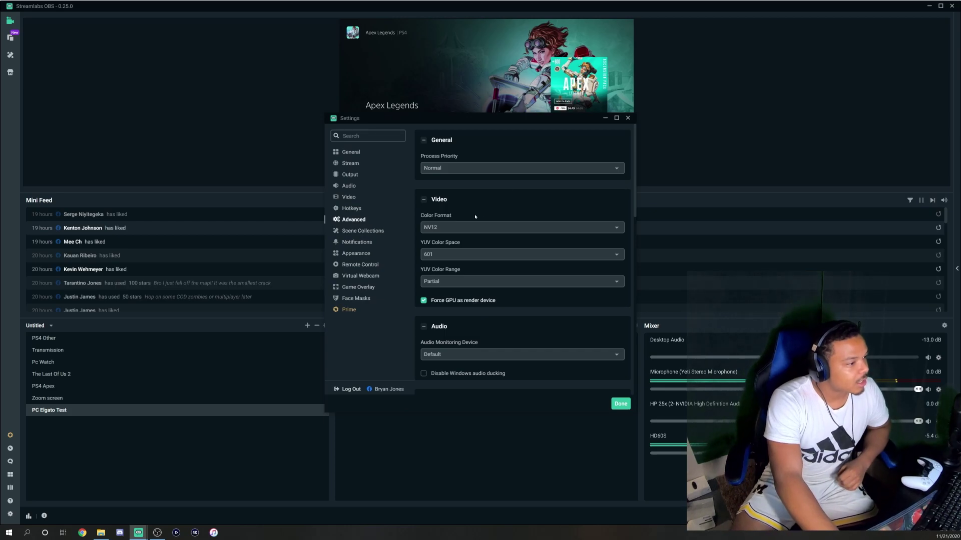
{"action": "scroll", "coordinate": [472, 216], "scroll_direction": "down", "scroll_amount": 3}
{"action": "left_click", "coordinate": [363, 231]}
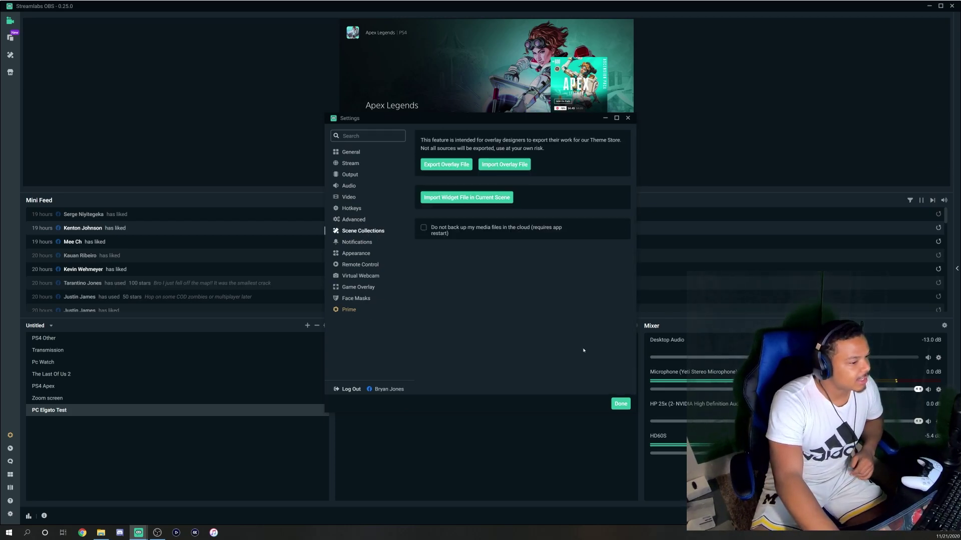
{"action": "key", "text": "Escape"}
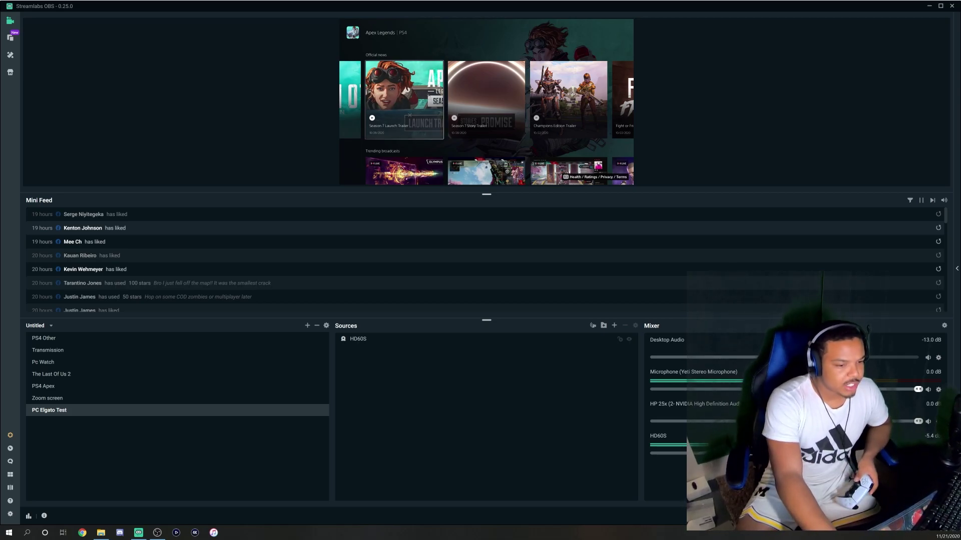
- Open the HD60S source's properties from the mixer and set its audio output mode to Capture audio only
{"action": "right_click", "coordinate": [856, 301]}
{"action": "left_click", "coordinate": [877, 372]}
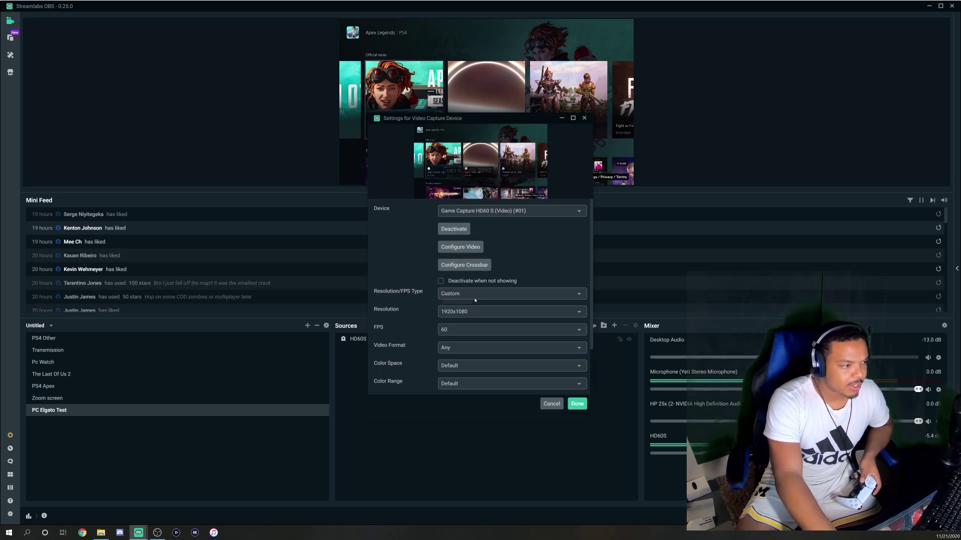
{"action": "scroll", "coordinate": [434, 285], "scroll_direction": "down", "scroll_amount": 1}
{"action": "left_click", "coordinate": [470, 372]}
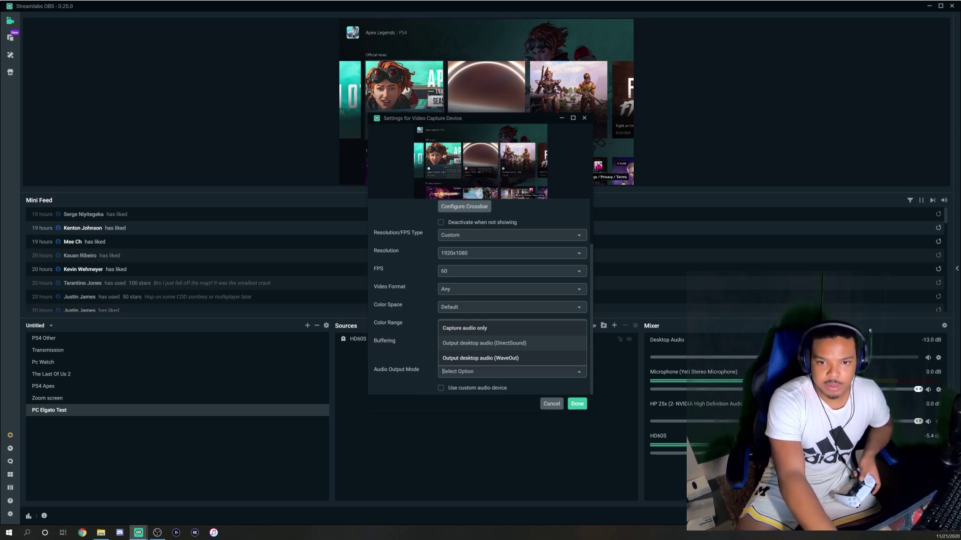
{"action": "left_click", "coordinate": [464, 328]}
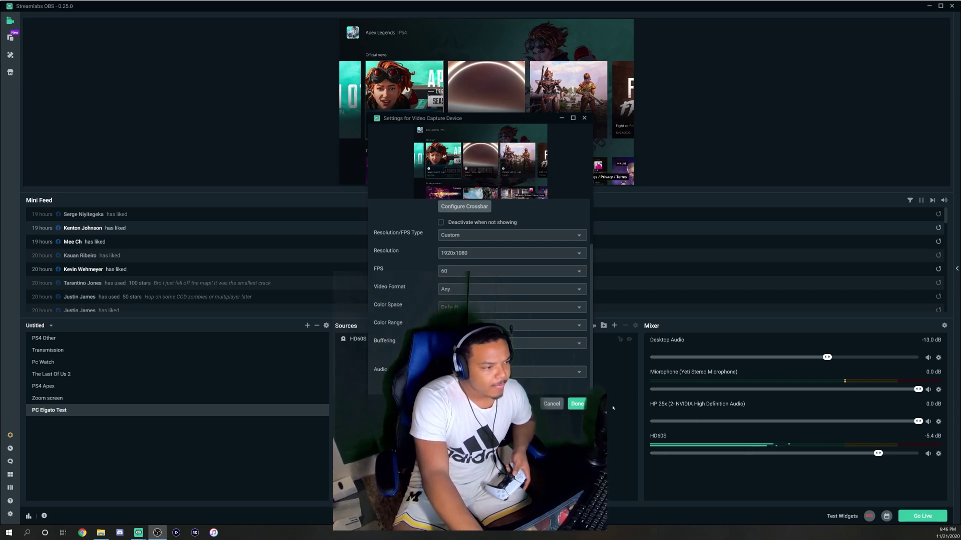
- Review the HD60S source's properties, set the audio output mode to Output desktop audio (WaveOut) and save
{"action": "scroll", "coordinate": [466, 278], "scroll_direction": "up", "scroll_amount": 2}
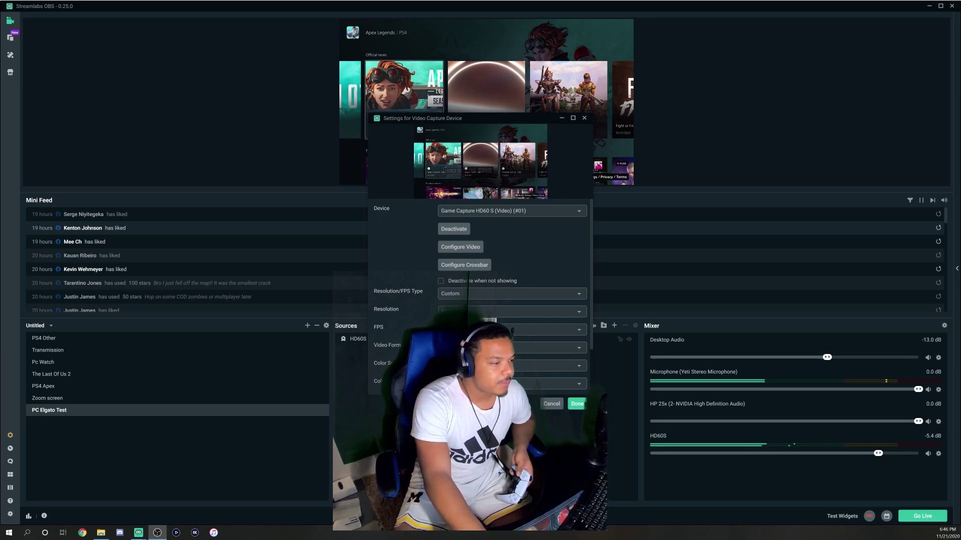
{"action": "scroll", "coordinate": [479, 295], "scroll_direction": "down", "scroll_amount": 2}
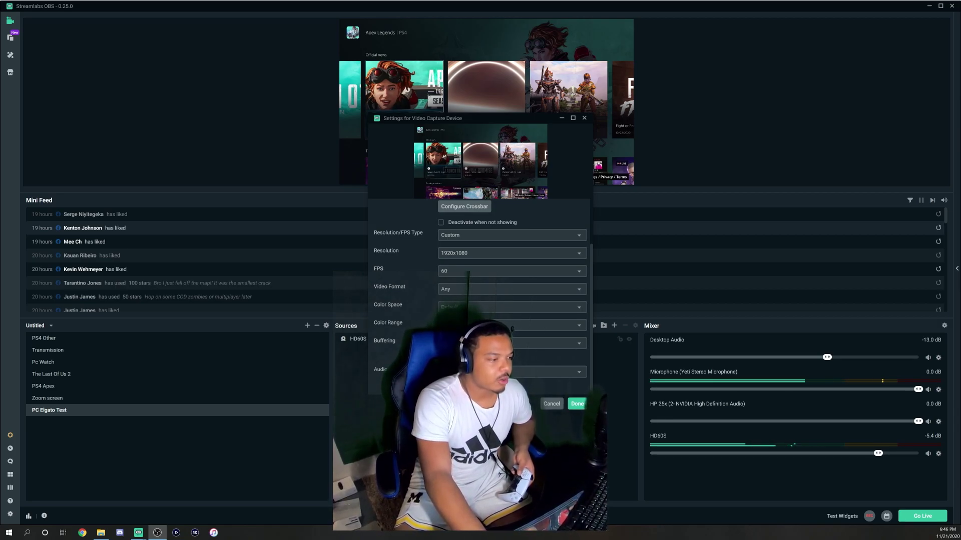
{"action": "left_click", "coordinate": [547, 372]}
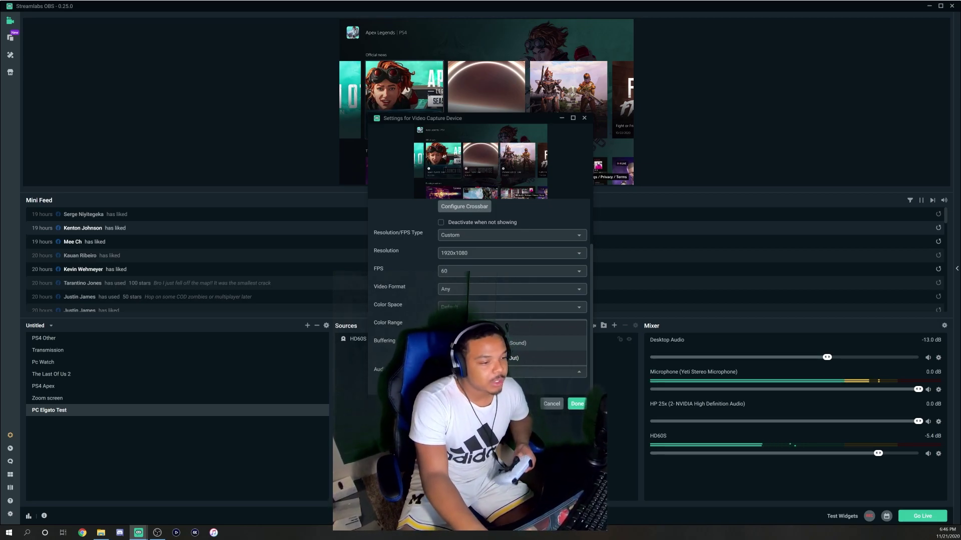
{"action": "left_click", "coordinate": [546, 358]}
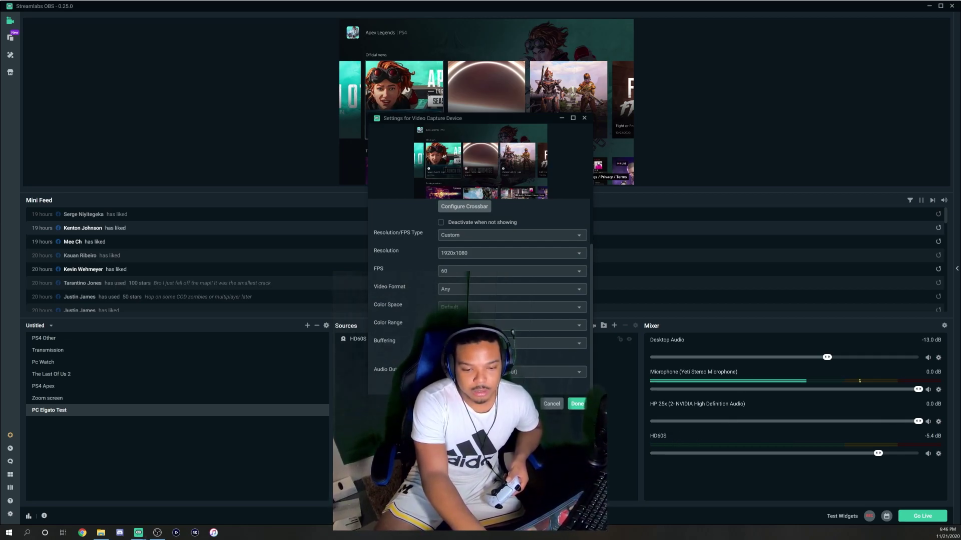
{"action": "left_click", "coordinate": [577, 404]}
- Set the Desktop Audio device to Speakers (Realtek(R) Audio) in its properties and save
{"action": "right_click", "coordinate": [937, 359]}
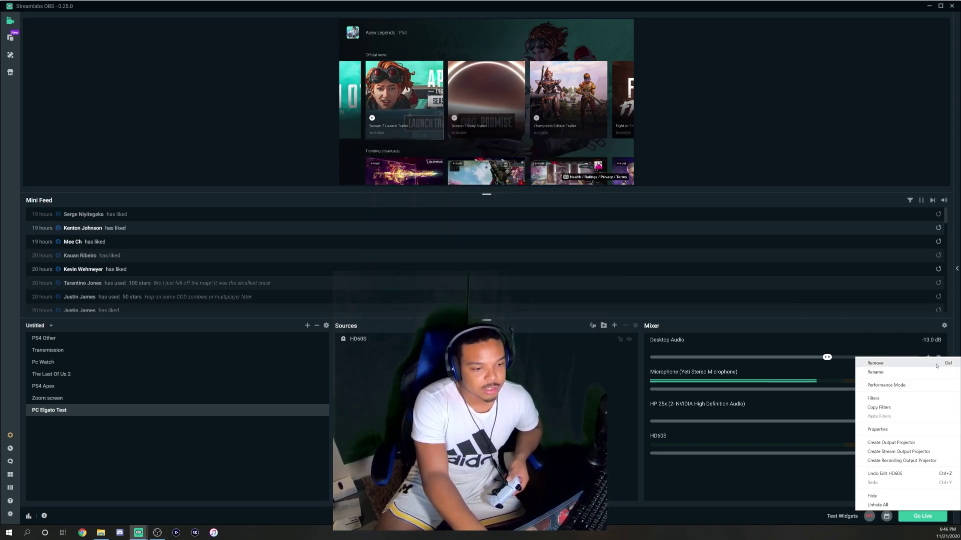
{"action": "left_click", "coordinate": [886, 430]}
{"action": "left_click", "coordinate": [465, 210]}
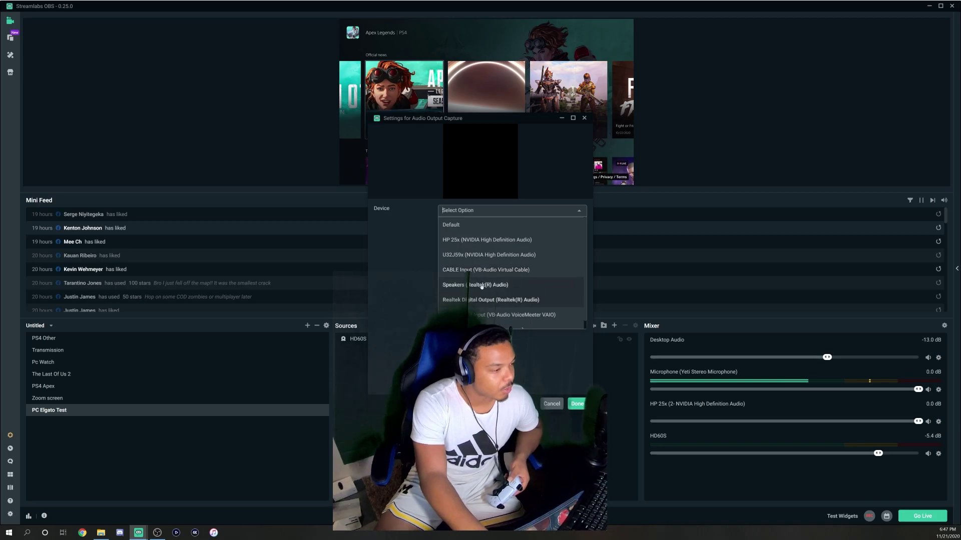
{"action": "left_click", "coordinate": [488, 285]}
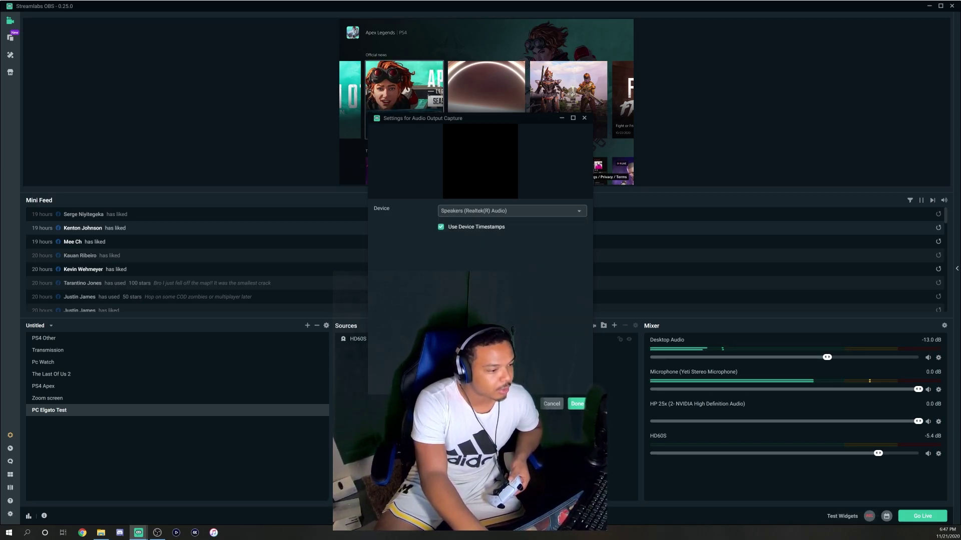
{"action": "left_click", "coordinate": [578, 403]}
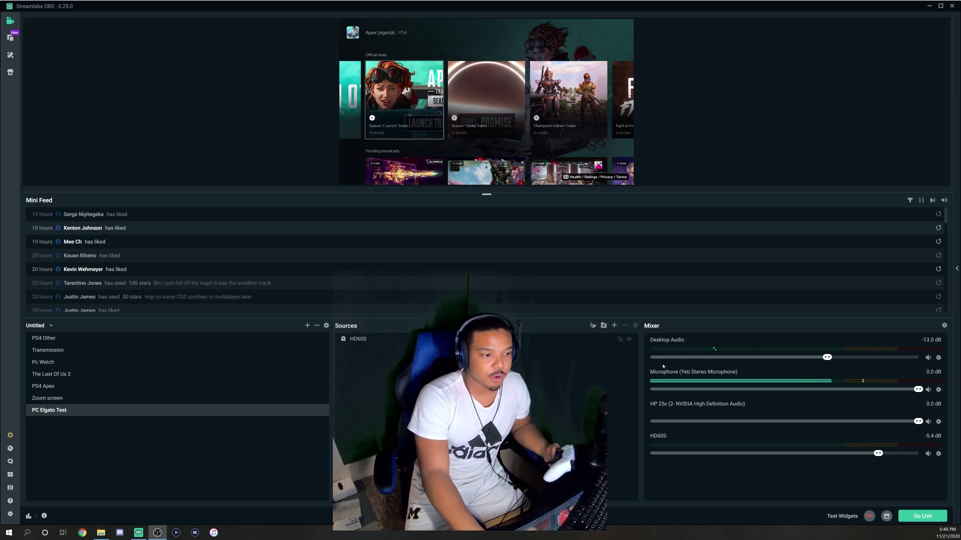
- Reopen the HD60S source's properties, check the audio output mode options and close them
{"action": "left_click", "coordinate": [939, 455]}
{"action": "left_click", "coordinate": [877, 374]}
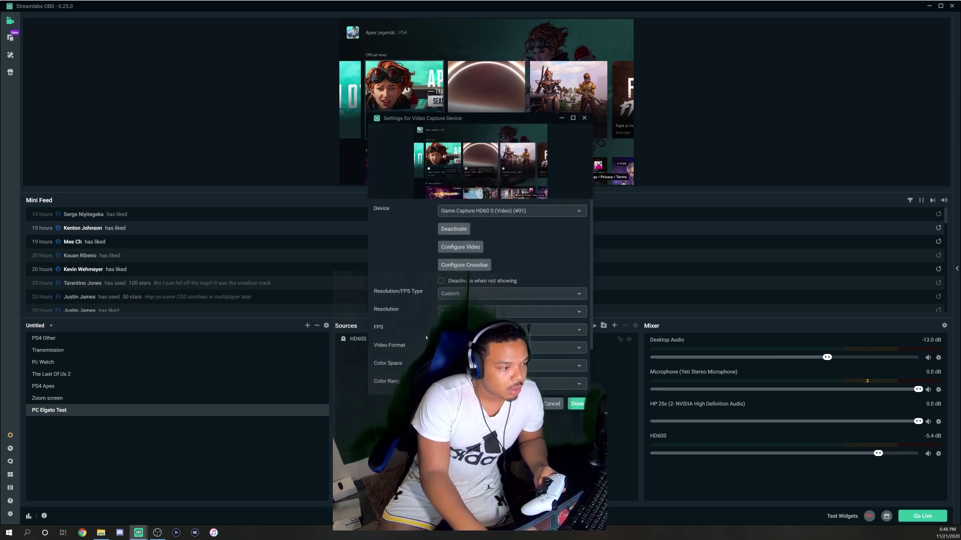
{"action": "scroll", "coordinate": [480, 280], "scroll_direction": "down", "scroll_amount": 1}
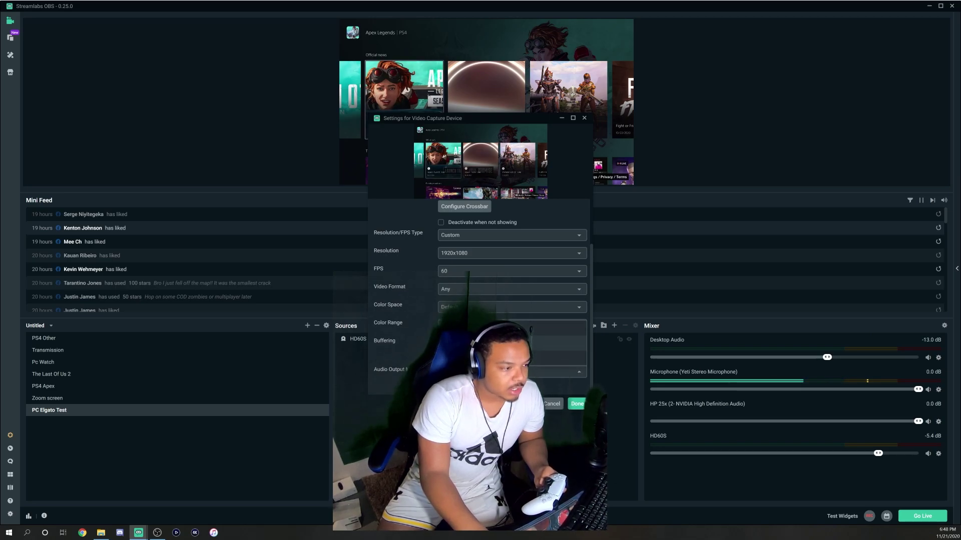
{"action": "left_click", "coordinate": [576, 405]}
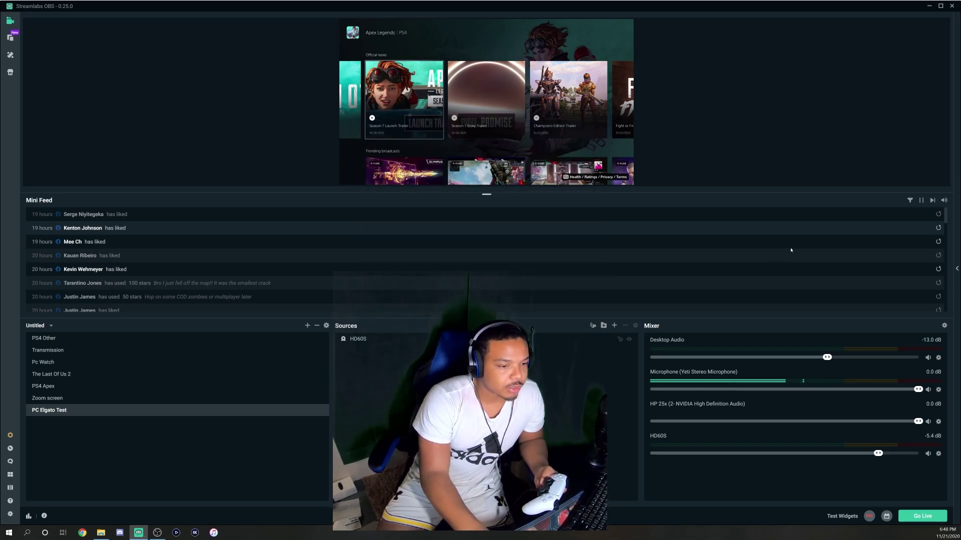
- Examine the HDMI Audio and Analog Audio input options in the HD60S source's video configuration, and cancel that dialog
{"action": "left_click", "coordinate": [938, 454]}
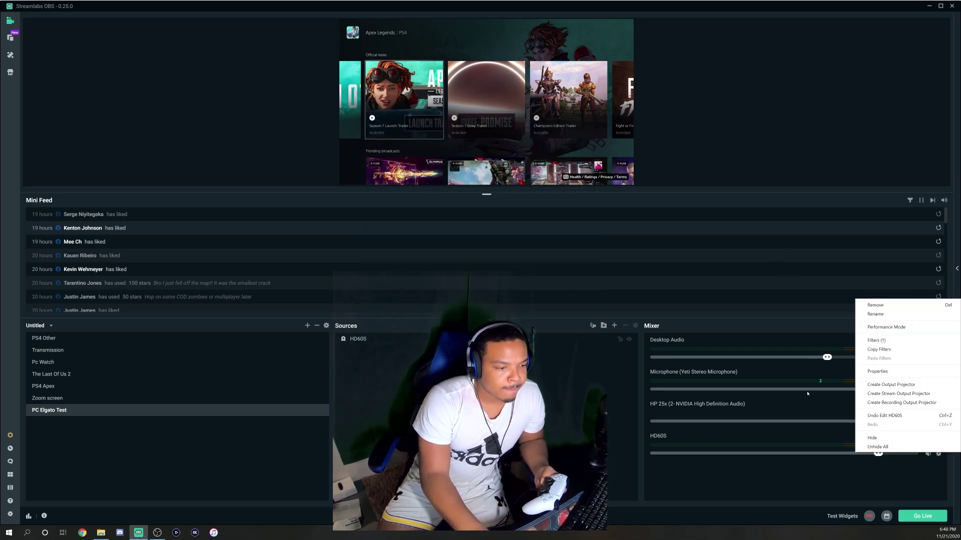
{"action": "left_click", "coordinate": [883, 373]}
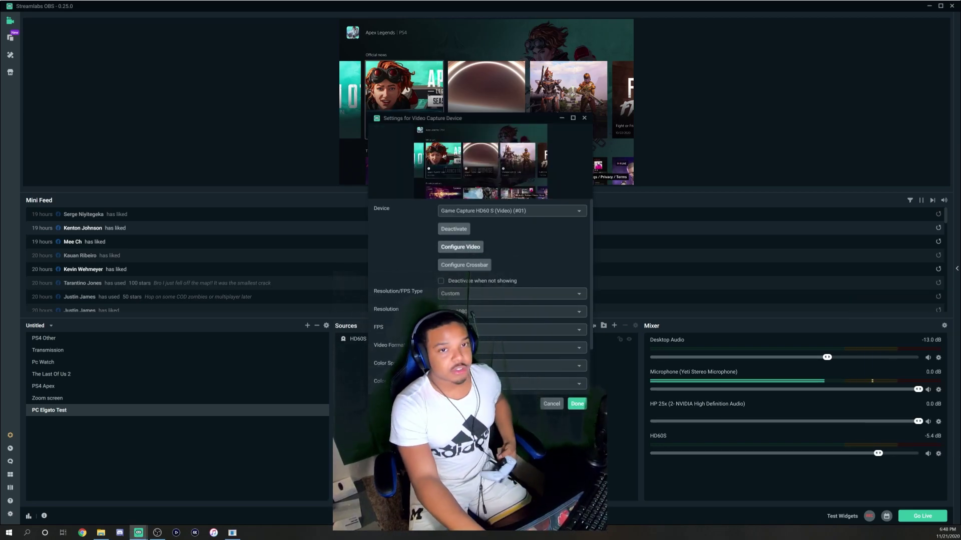
{"action": "left_click", "coordinate": [460, 247]}
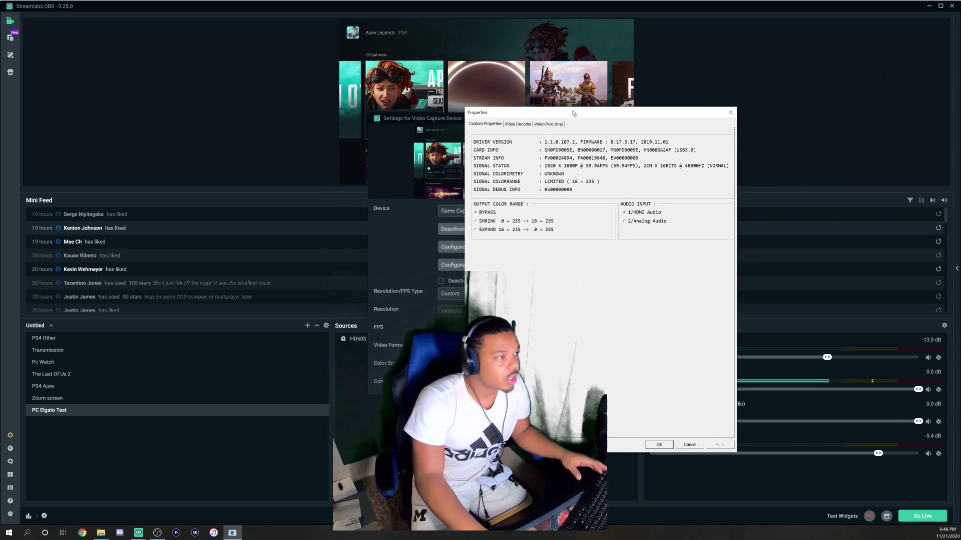
{"action": "left_click_drag", "start_coordinate": [572, 105], "coordinate": [443, 118]}
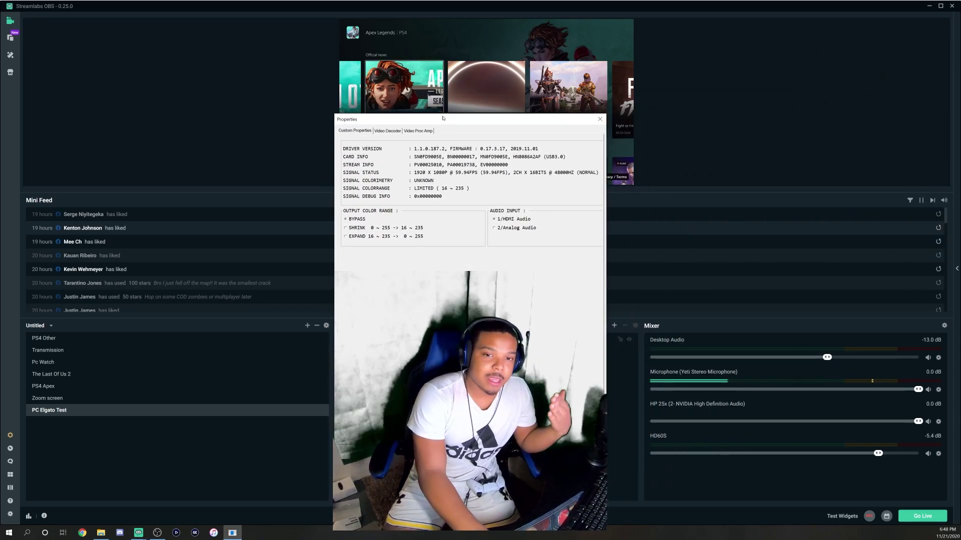
{"action": "left_click_drag", "start_coordinate": [443, 119], "coordinate": [634, 80]}
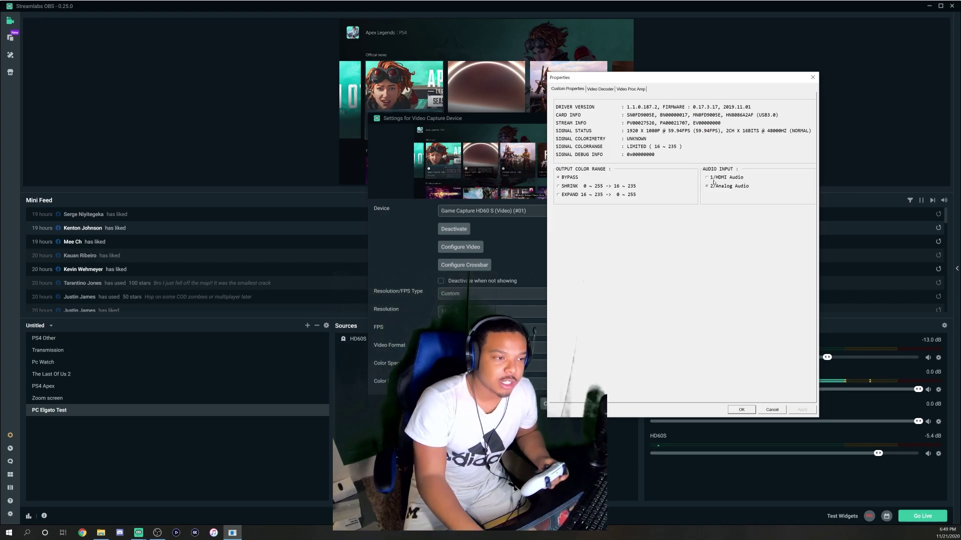
{"action": "left_click", "coordinate": [771, 410]}
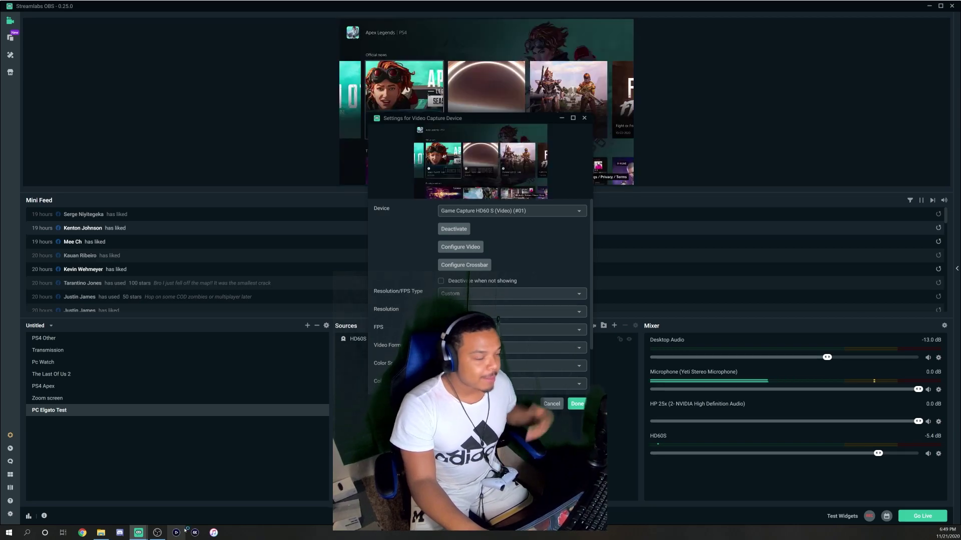
- Switch to Elgato Game Capture, set the HD60 S audio input to Analog Audio, and close it along with the open source properties
{"action": "left_click", "coordinate": [183, 532]}
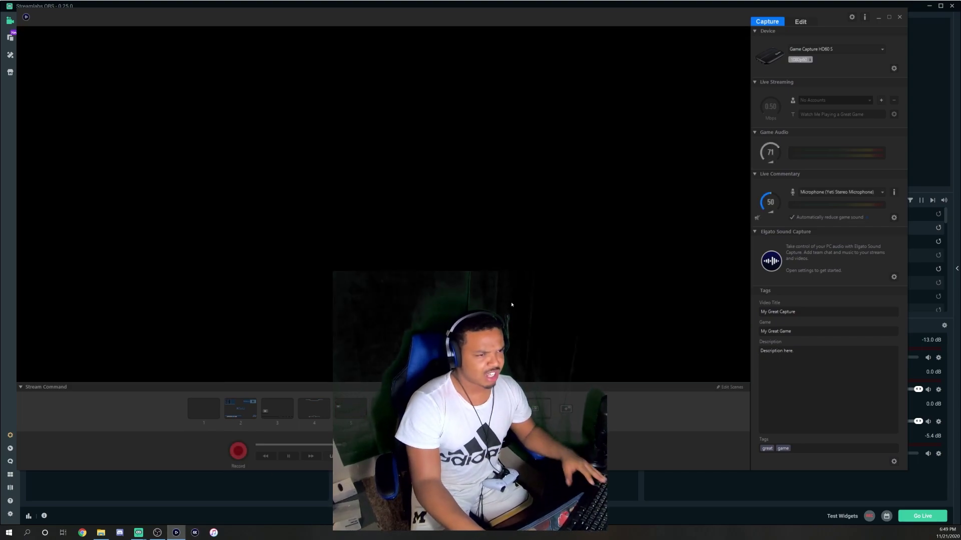
{"action": "left_click", "coordinate": [894, 68]}
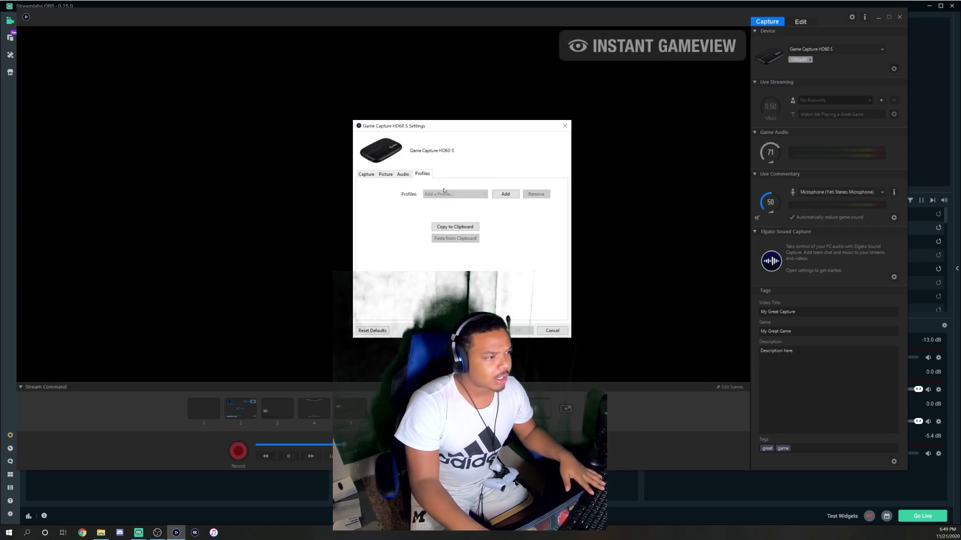
{"action": "left_click", "coordinate": [366, 174]}
{"action": "left_click", "coordinate": [455, 217]}
{"action": "left_click", "coordinate": [459, 231]}
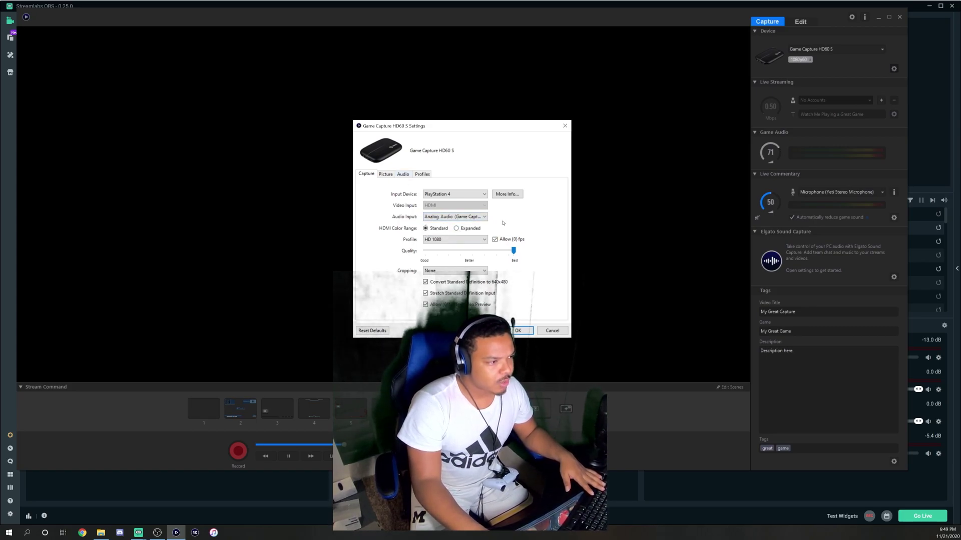
{"action": "left_click", "coordinate": [517, 331]}
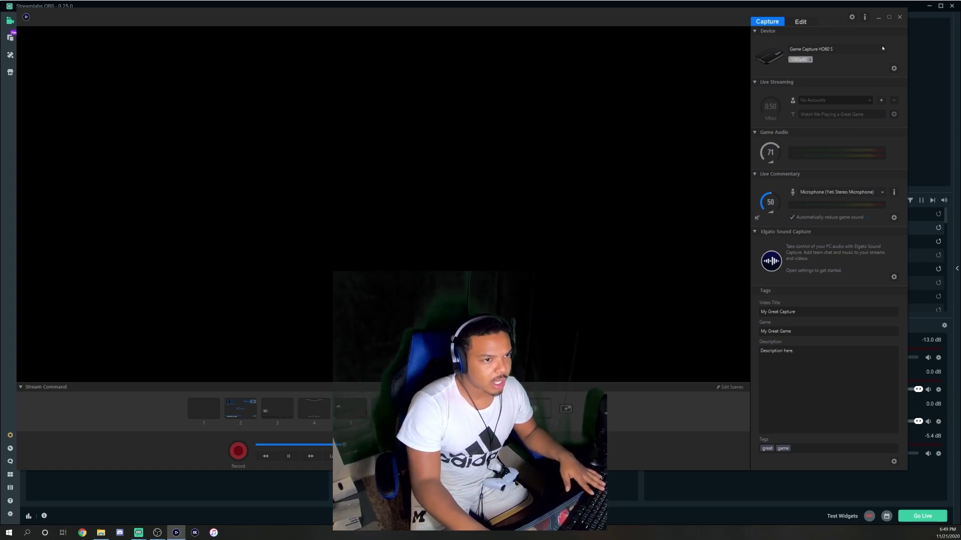
{"action": "left_click", "coordinate": [899, 17]}
{"action": "left_click", "coordinate": [586, 118]}
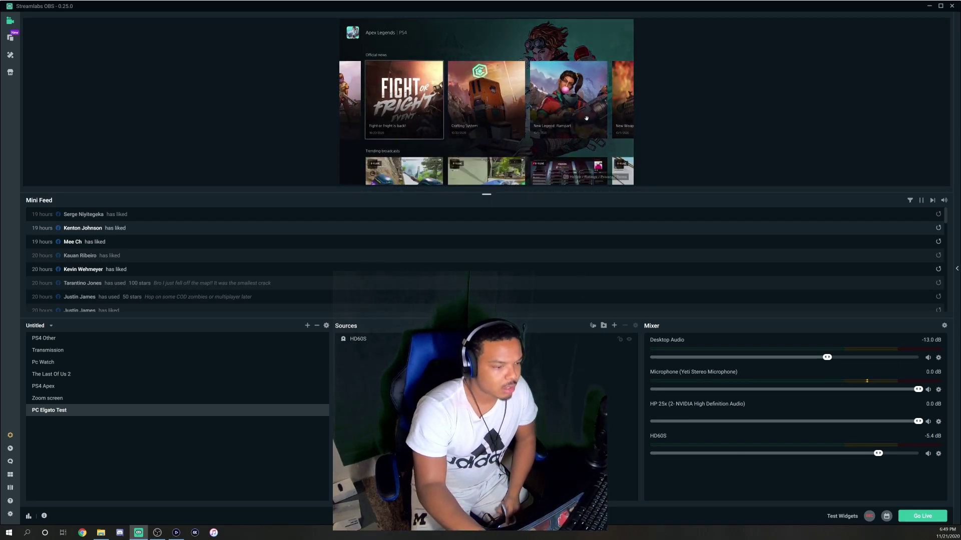
- Select 2/Analog Audio as the audio input in the HD60S source's video configuration and save the source properties
{"action": "right_click", "coordinate": [888, 346]}
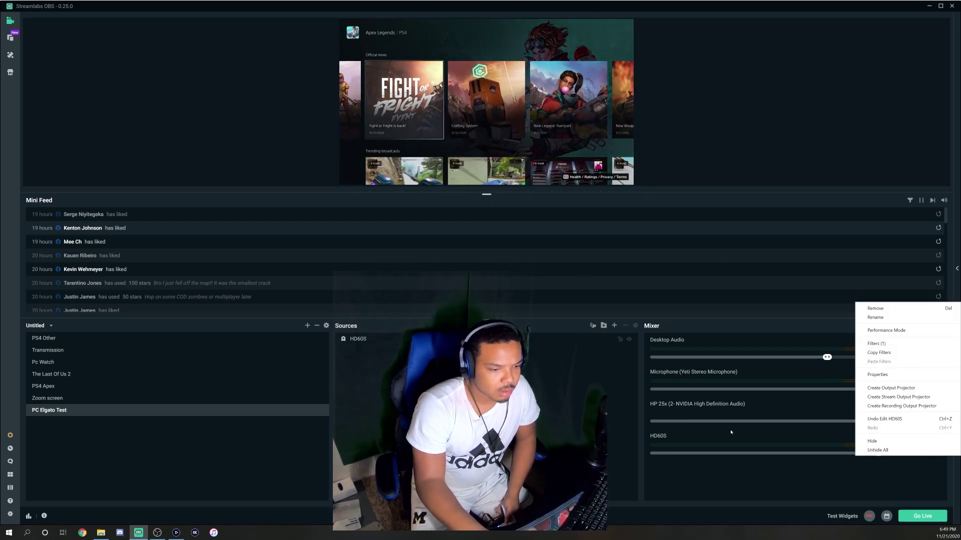
{"action": "left_click", "coordinate": [877, 375]}
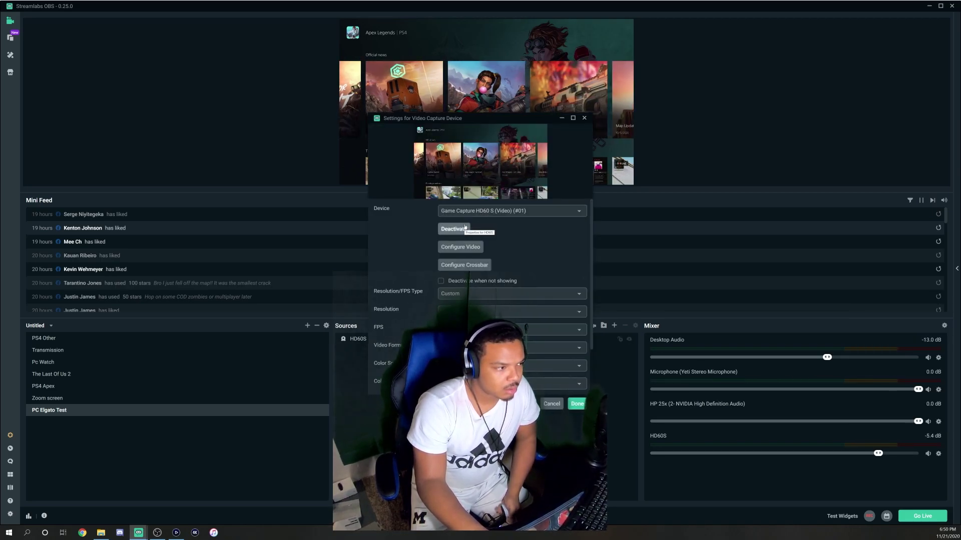
{"action": "scroll", "coordinate": [466, 228], "scroll_direction": "down", "scroll_amount": 1}
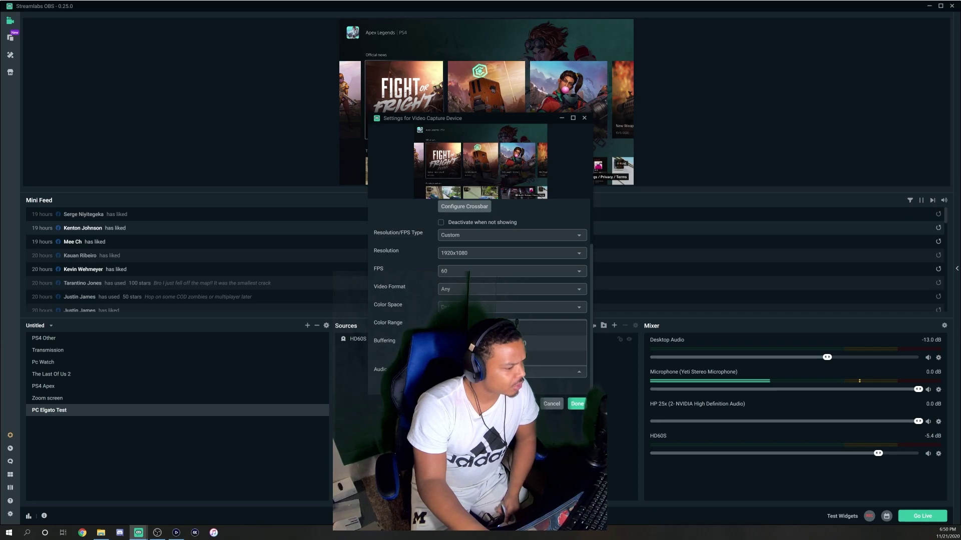
{"action": "scroll", "coordinate": [461, 253], "scroll_direction": "up", "scroll_amount": 1}
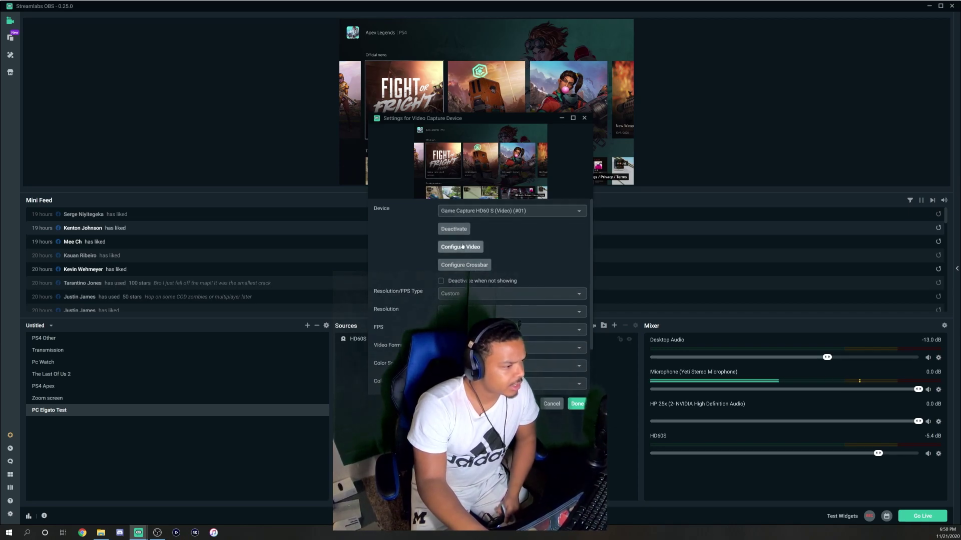
{"action": "left_click", "coordinate": [465, 246]}
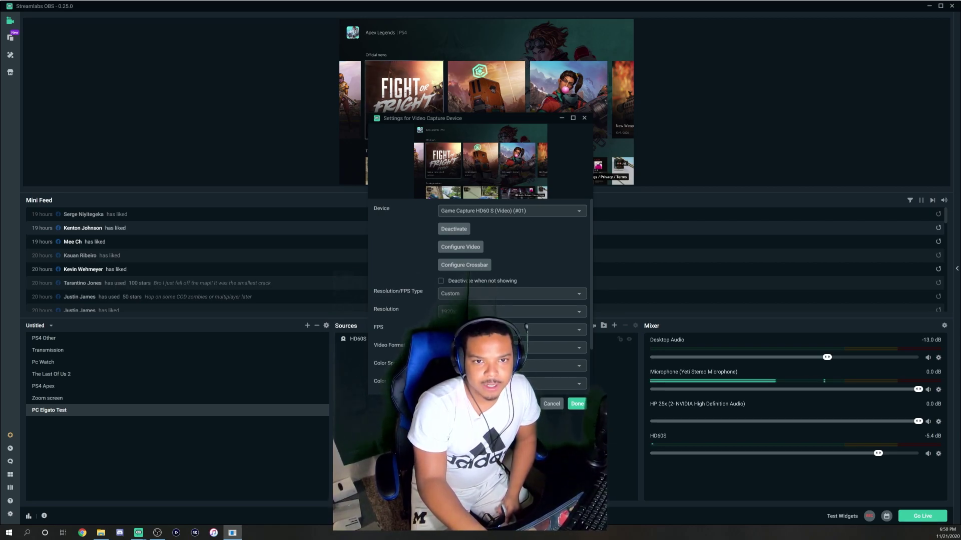
{"action": "left_click", "coordinate": [460, 247]}
{"action": "left_click_drag", "start_coordinate": [805, 133], "coordinate": [731, 42]}
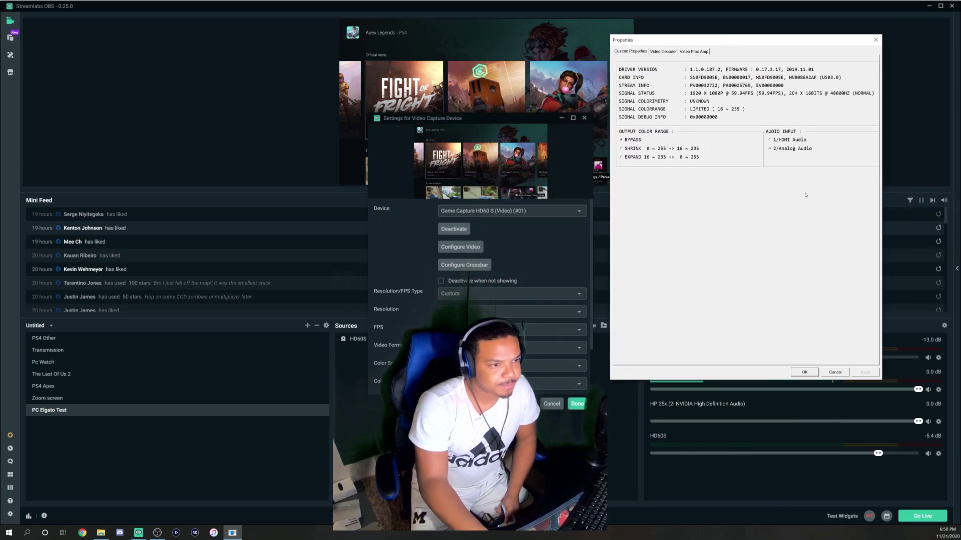
{"action": "left_click", "coordinate": [770, 149]}
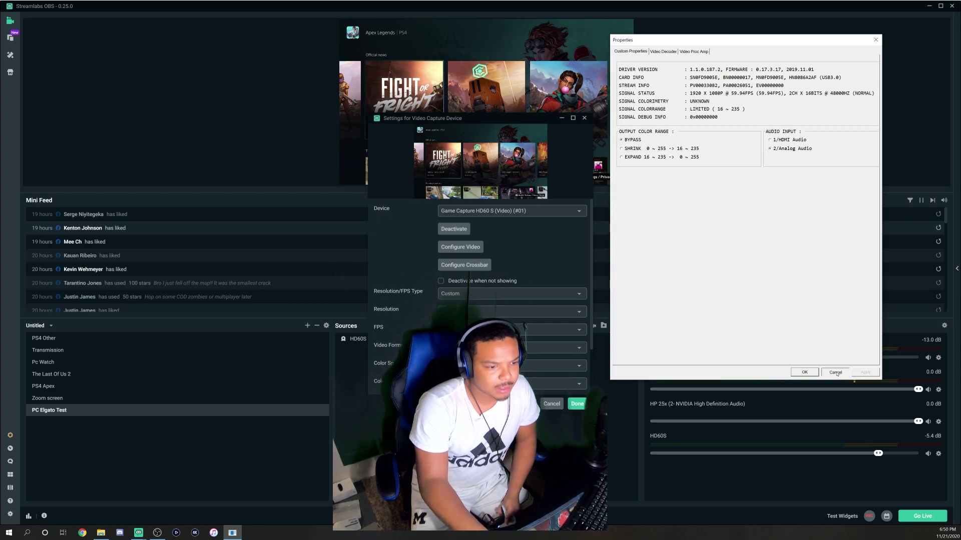
{"action": "left_click", "coordinate": [804, 371]}
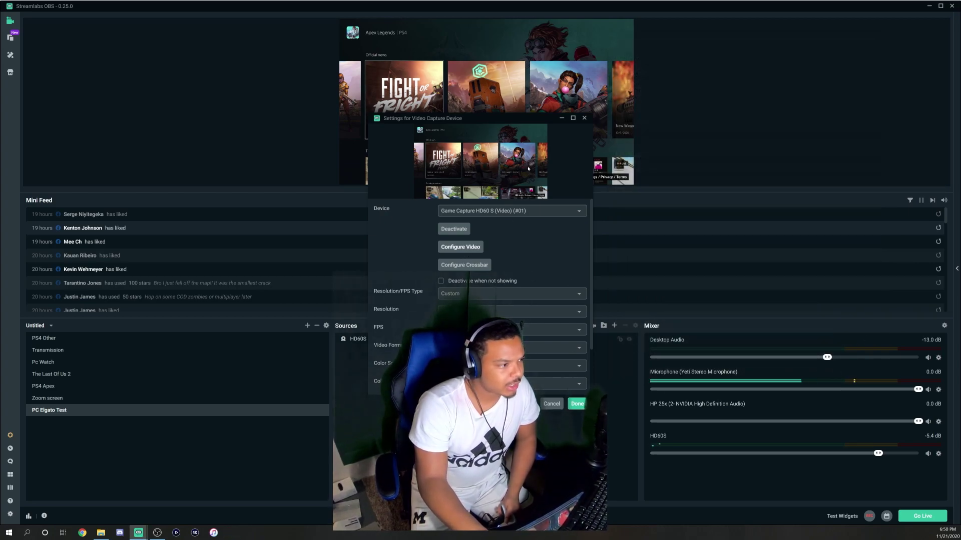
{"action": "left_click", "coordinate": [577, 404]}
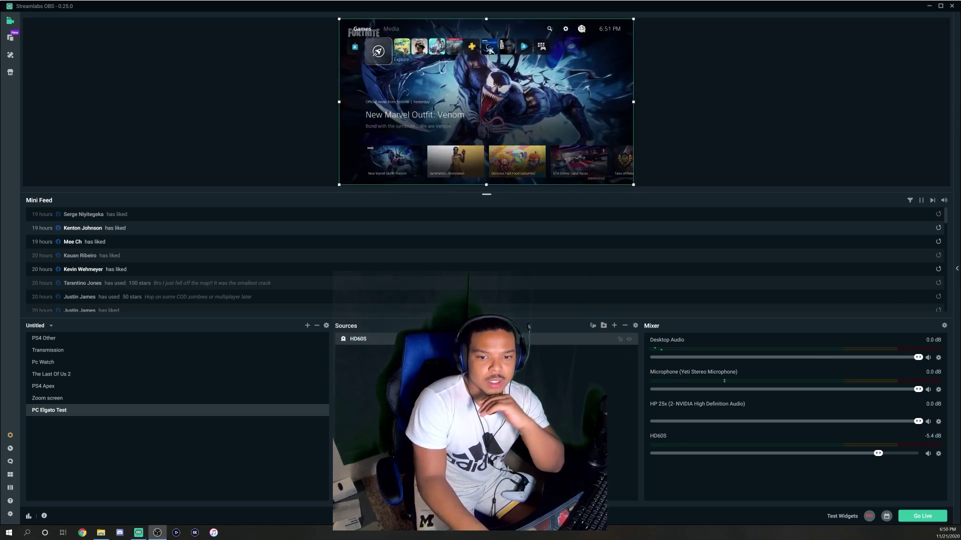
- Check which device is assigned in the Desktop Audio properties and close them
{"action": "left_click", "coordinate": [938, 358]}
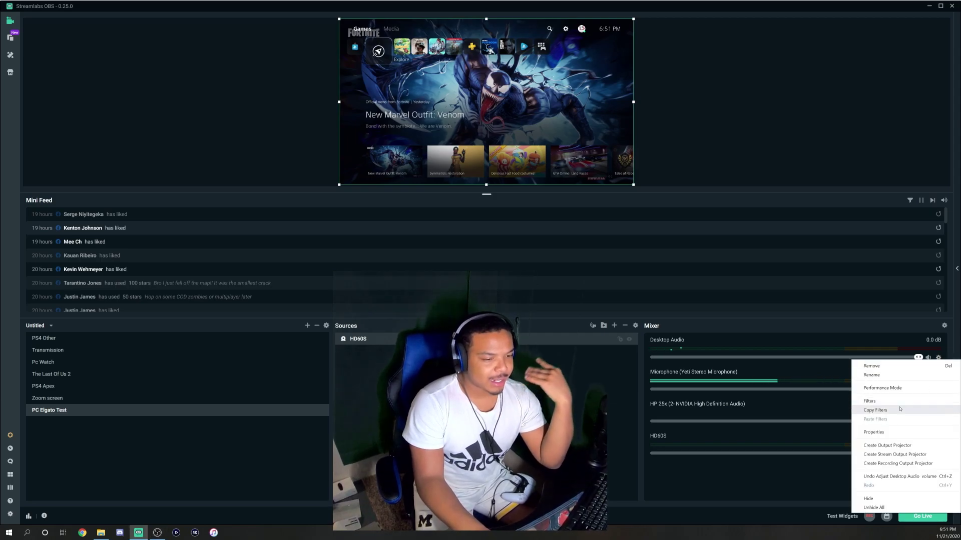
{"action": "left_click", "coordinate": [885, 433]}
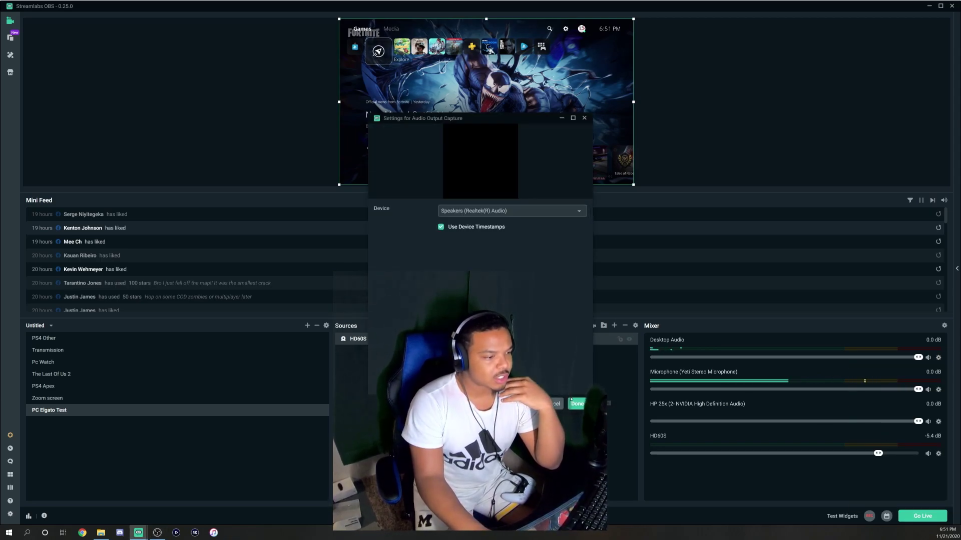
{"action": "left_click", "coordinate": [616, 384]}
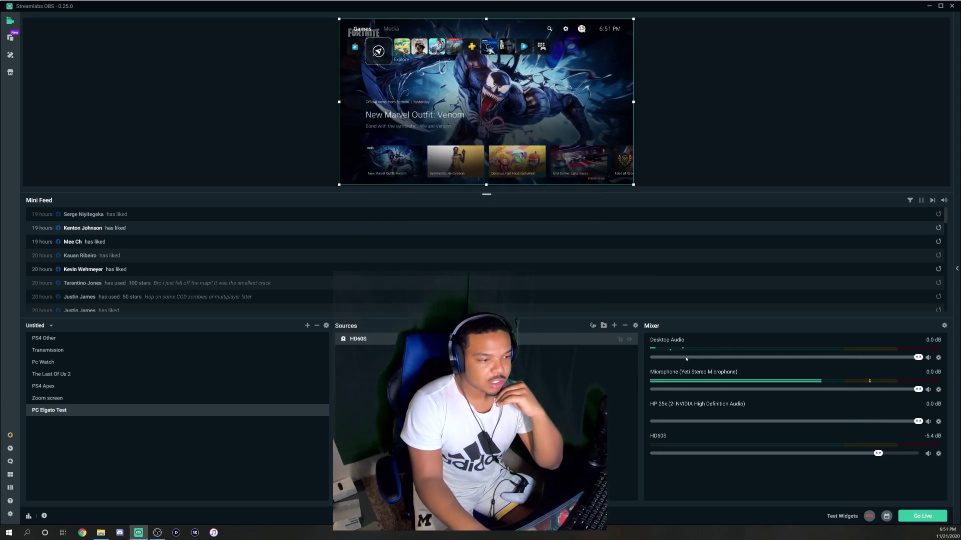
- Review the HD60S source's capture settings and audio output mode options, and close its properties
{"action": "right_click", "coordinate": [934, 453]}
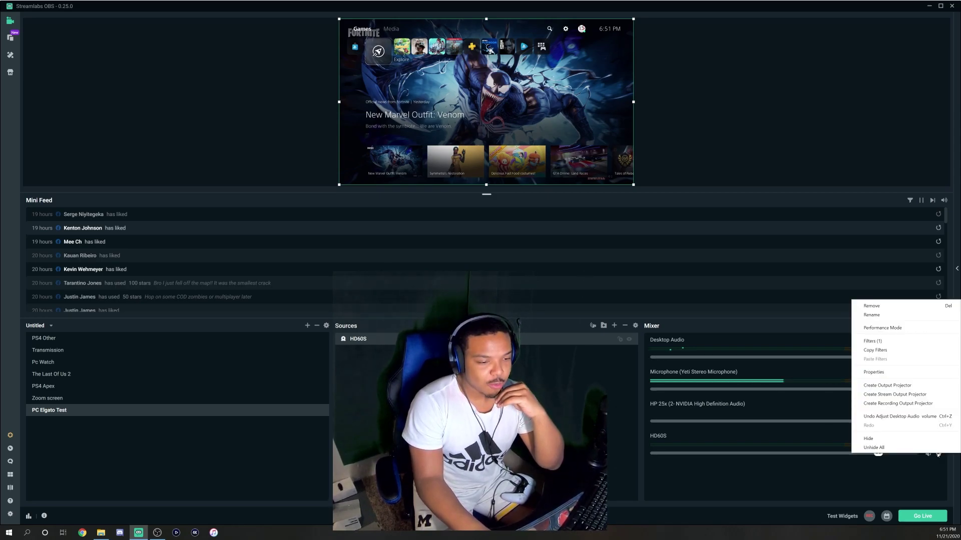
{"action": "left_click", "coordinate": [882, 373]}
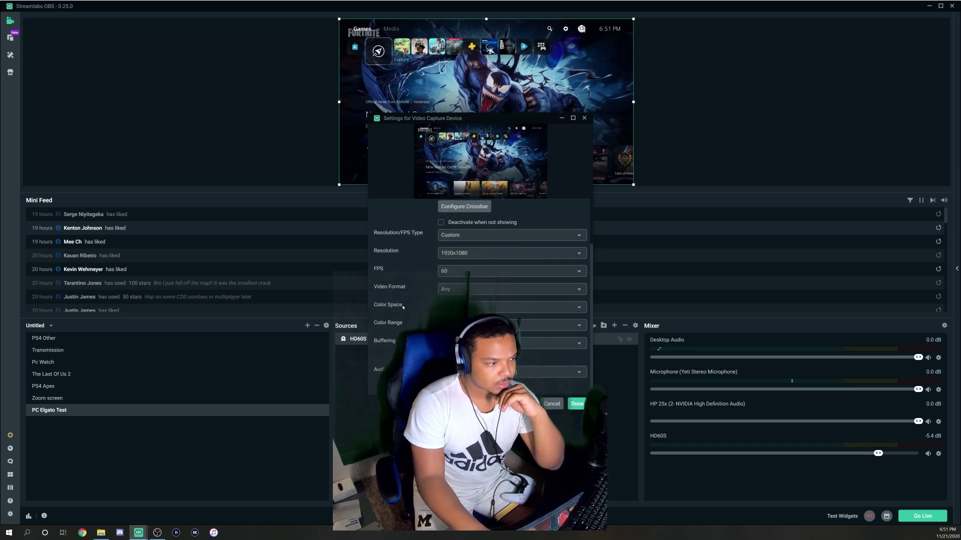
{"action": "left_click", "coordinate": [550, 372]}
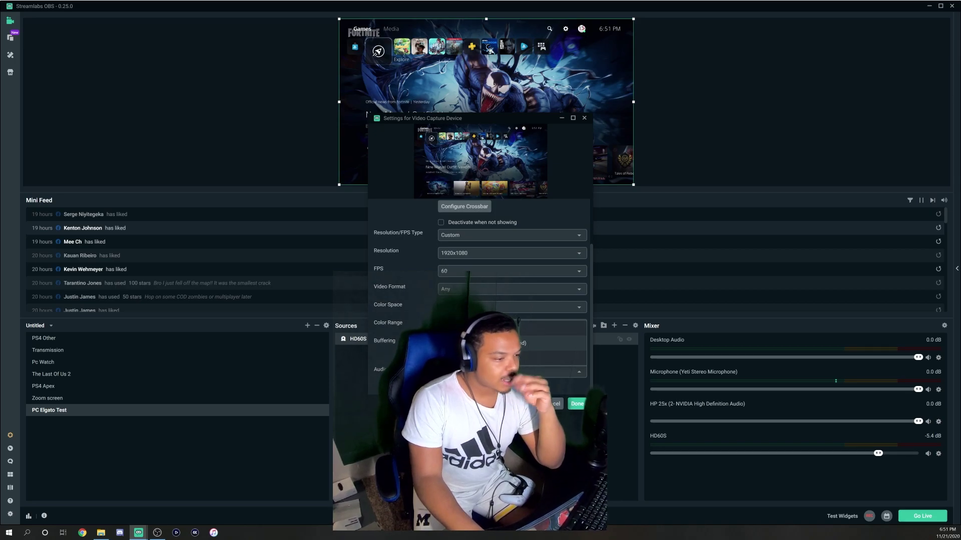
{"action": "key", "text": "Return"}
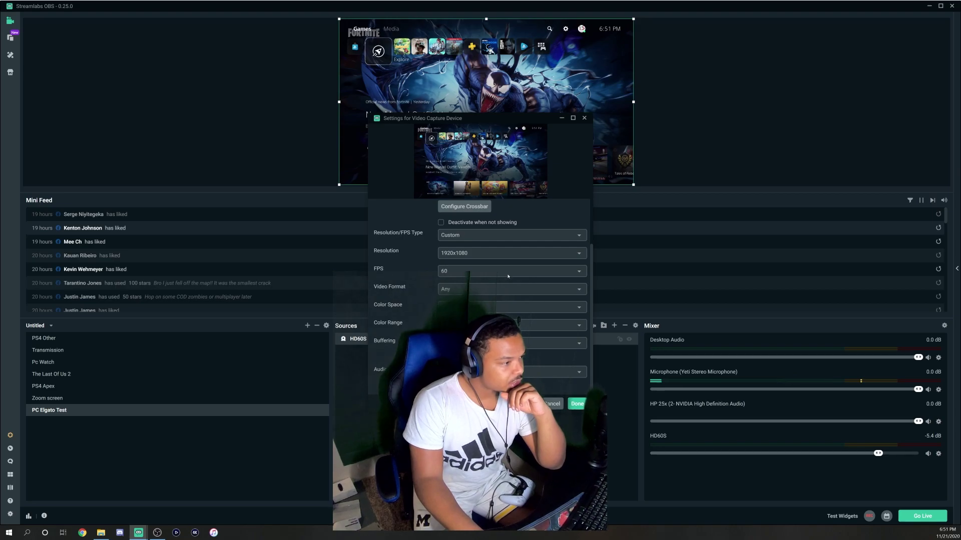
{"action": "scroll", "coordinate": [480, 255], "scroll_direction": "up", "scroll_amount": 2}
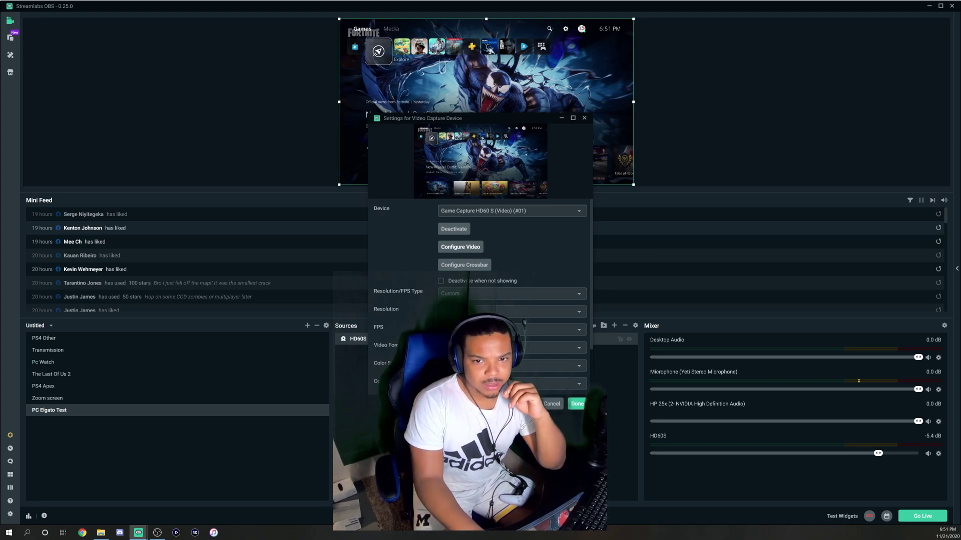
{"action": "left_click", "coordinate": [577, 406]}
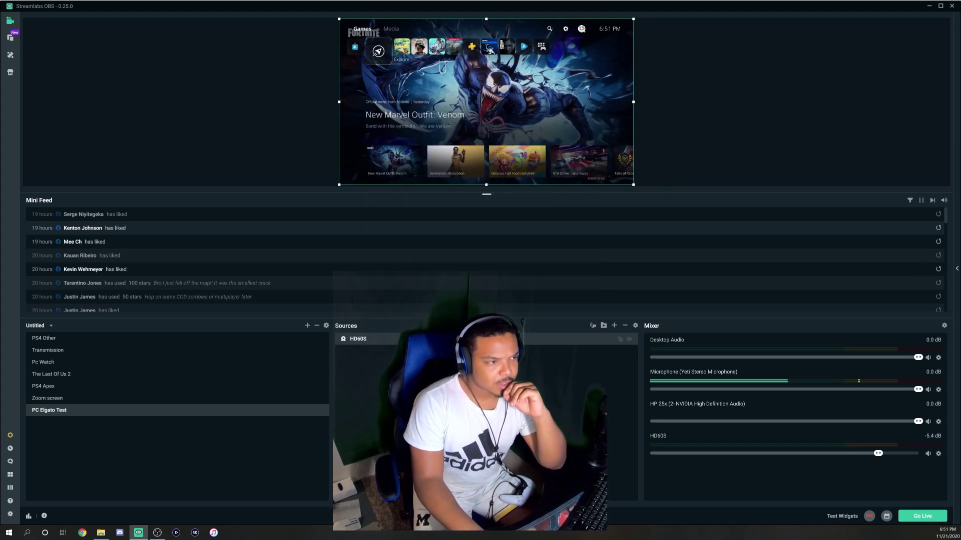
- Close Streamlabs OBS and launch it again
{"action": "left_click", "coordinate": [951, 7]}
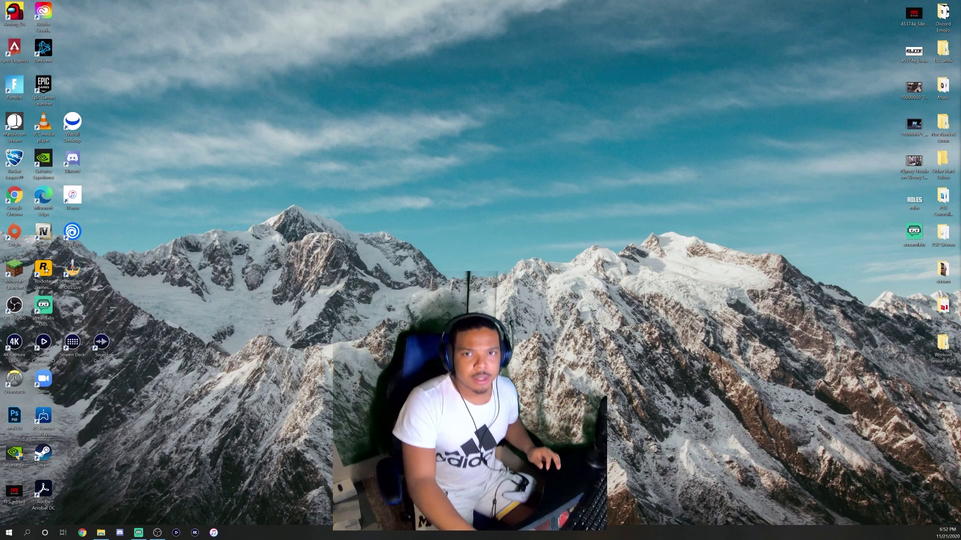
{"action": "left_click", "coordinate": [138, 532]}
{"action": "left_click_drag", "start_coordinate": [775, 166], "coordinate": [579, 3]}
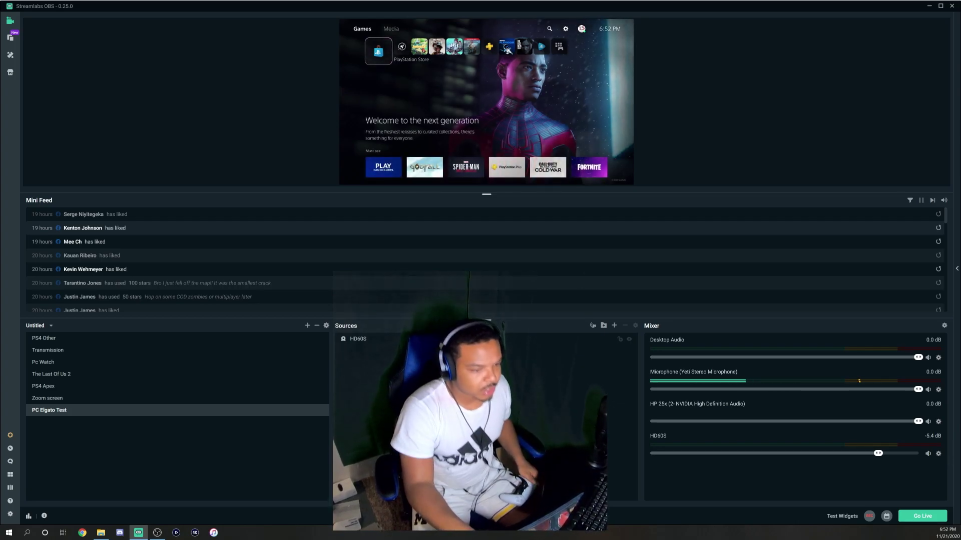
- Set the HD60S source's audio output mode to Output desktop audio (WaveOut) and save its properties
{"action": "left_click", "coordinate": [938, 454]}
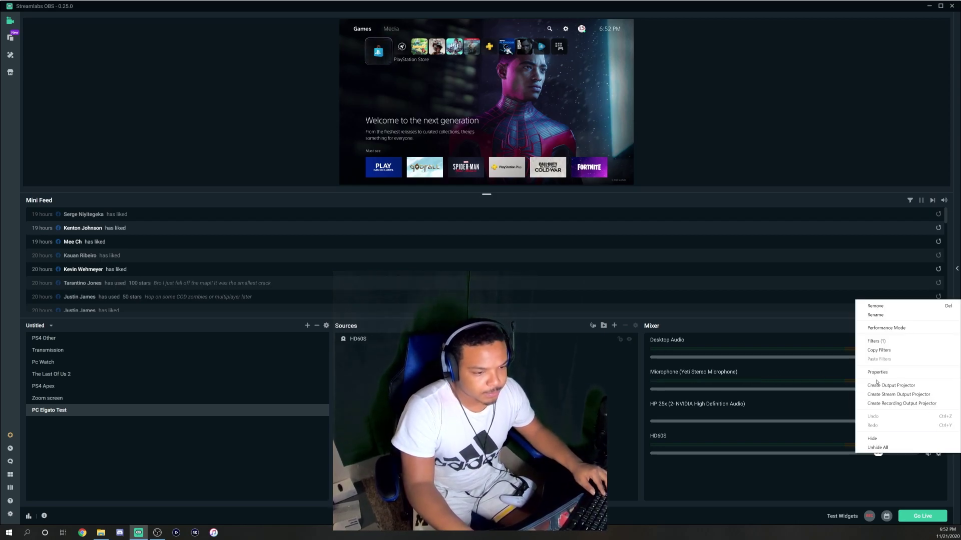
{"action": "left_click", "coordinate": [871, 372]}
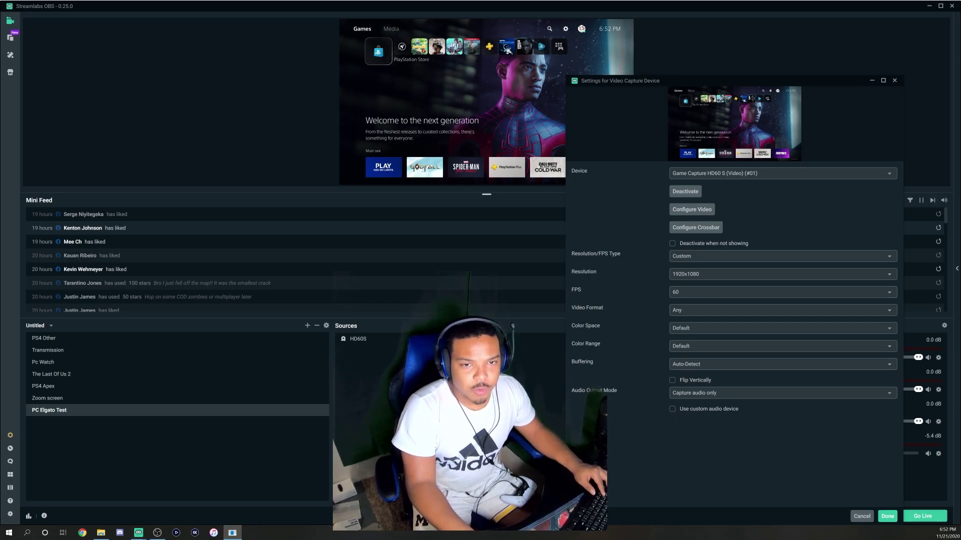
{"action": "key", "text": "Return"}
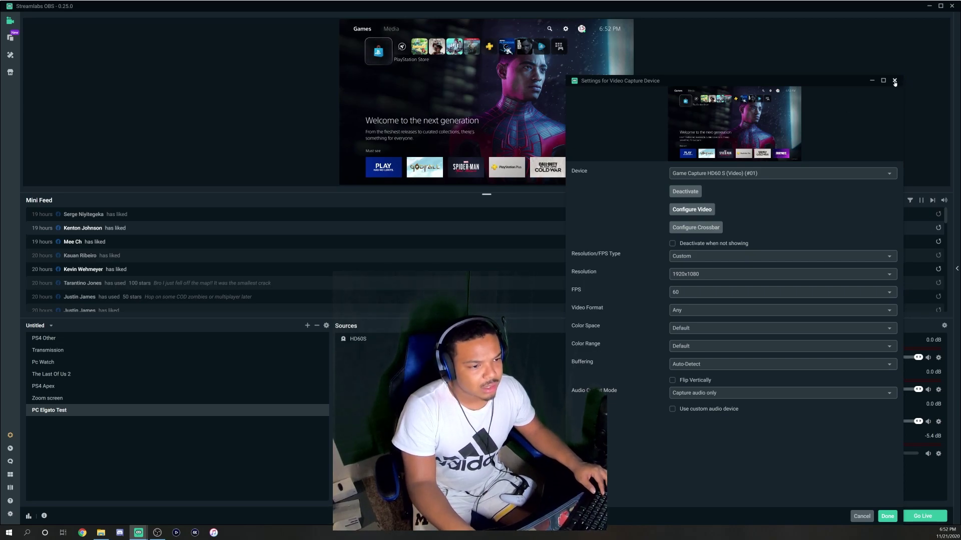
{"action": "left_click", "coordinate": [745, 393]}
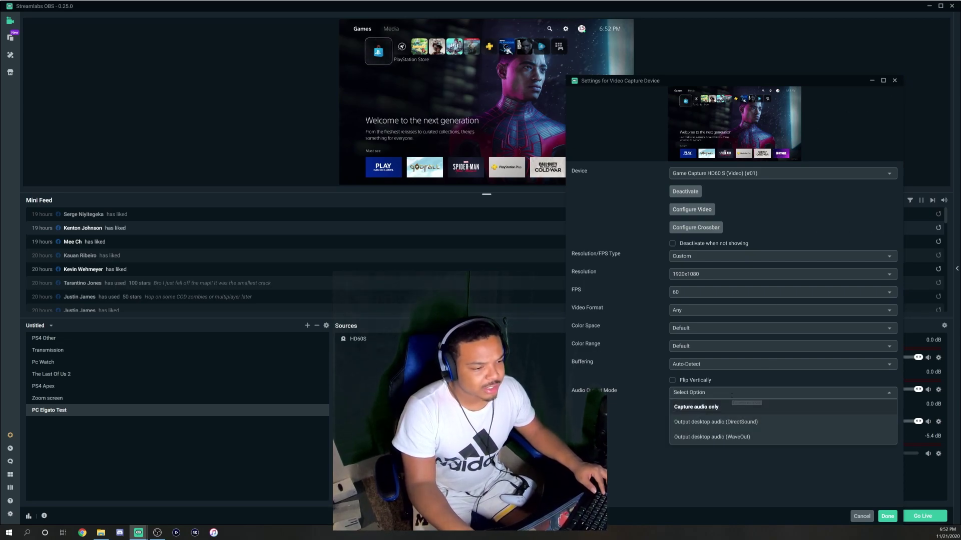
{"action": "left_click", "coordinate": [716, 438]}
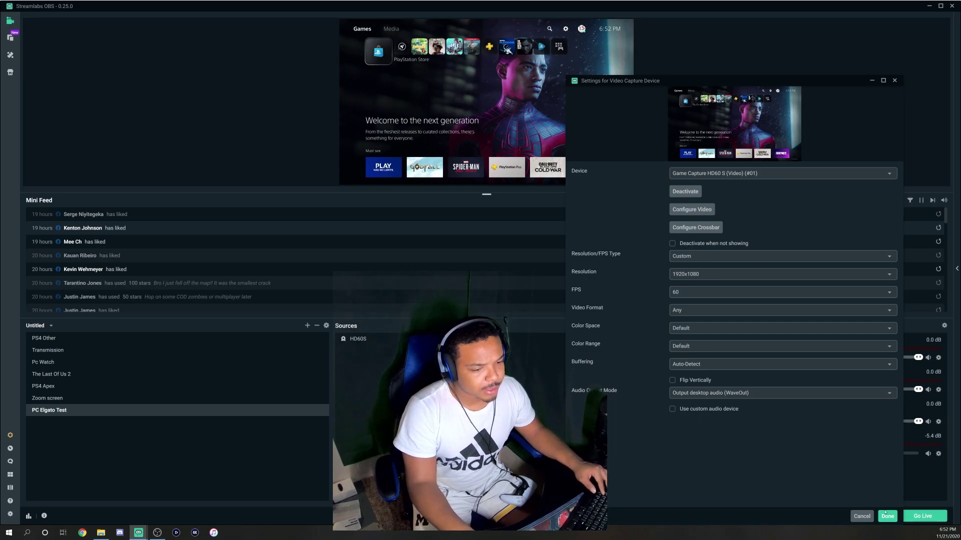
{"action": "left_click", "coordinate": [887, 516]}
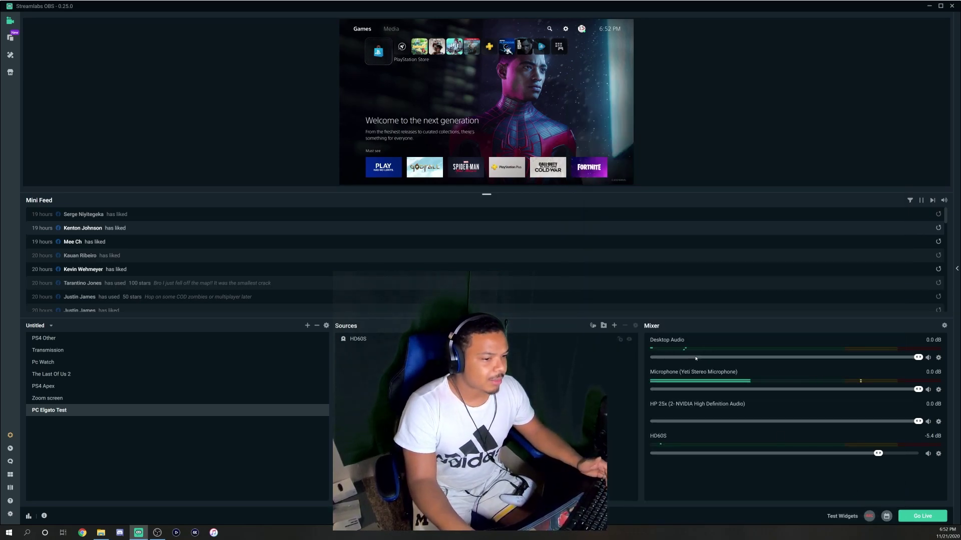